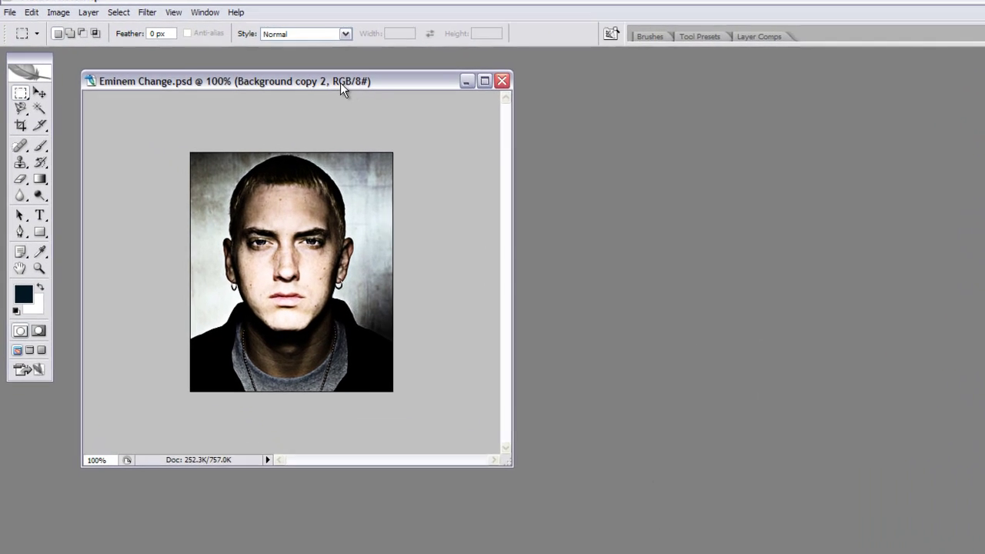
pyautogui.moveTo(340, 82); pyautogui.dragTo(395, 85)
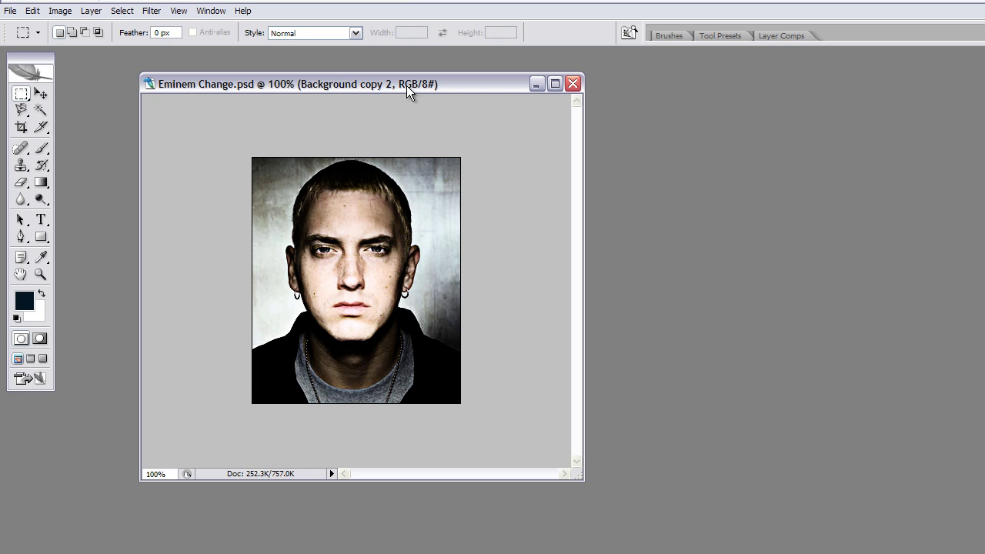
pyautogui.moveTo(451, 82); pyautogui.dragTo(594, 110)
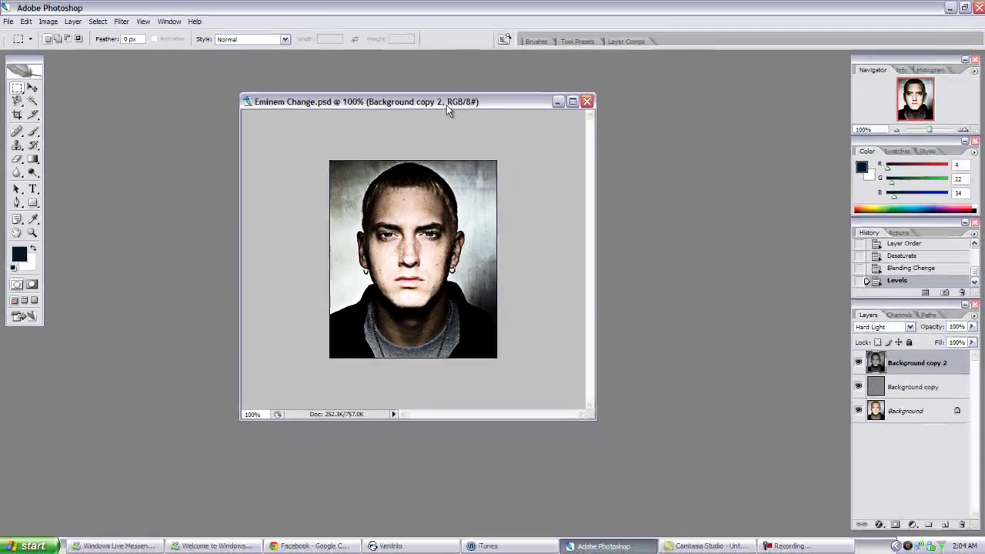
pyautogui.moveTo(518, 111); pyautogui.dragTo(312, 88)
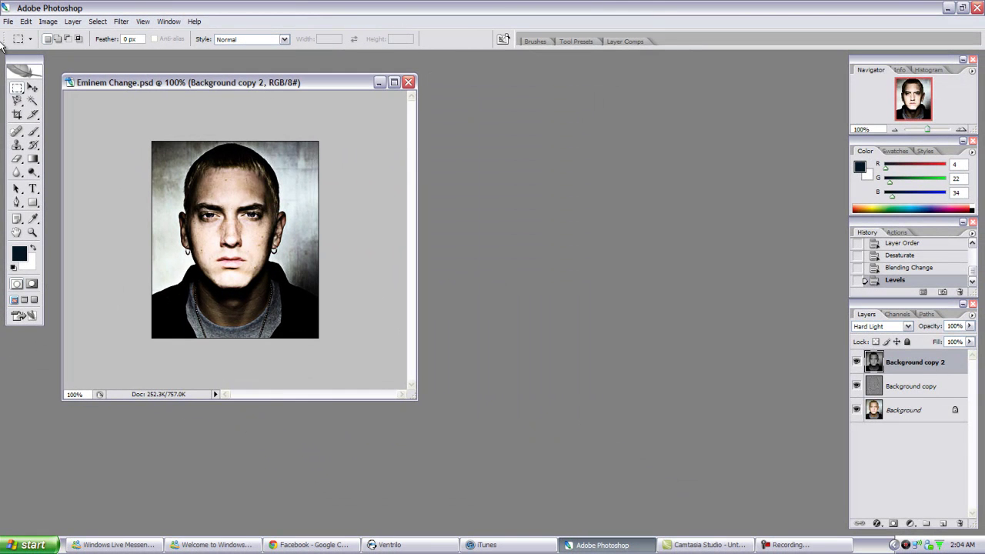
# - Open the image 1.jpg from the Downloads folder in My Documents
pyautogui.click(8, 21)
pyautogui.click(15, 46)
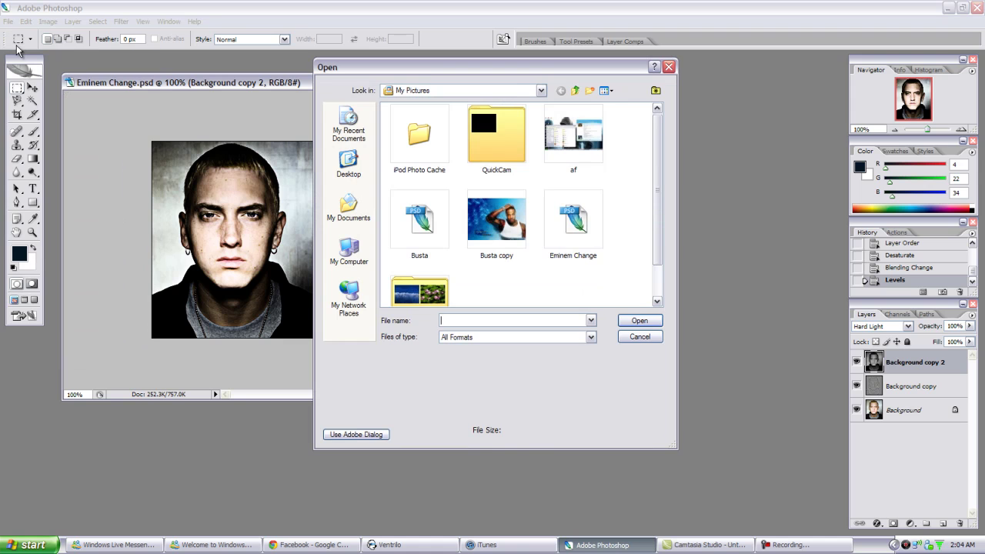
pyautogui.moveTo(657, 185); pyautogui.dragTo(655, 218)
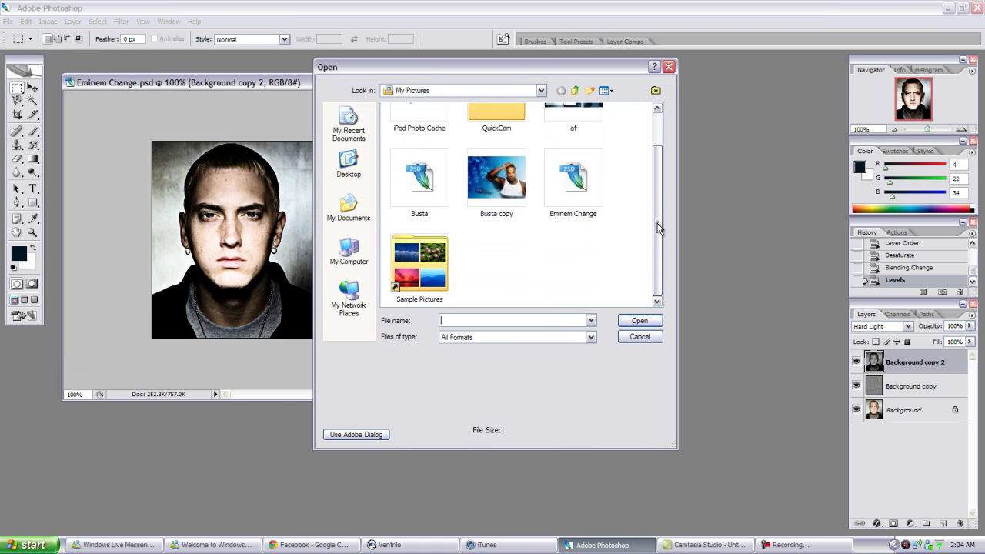
pyautogui.scroll(1, 655, 224)
pyautogui.click(349, 175)
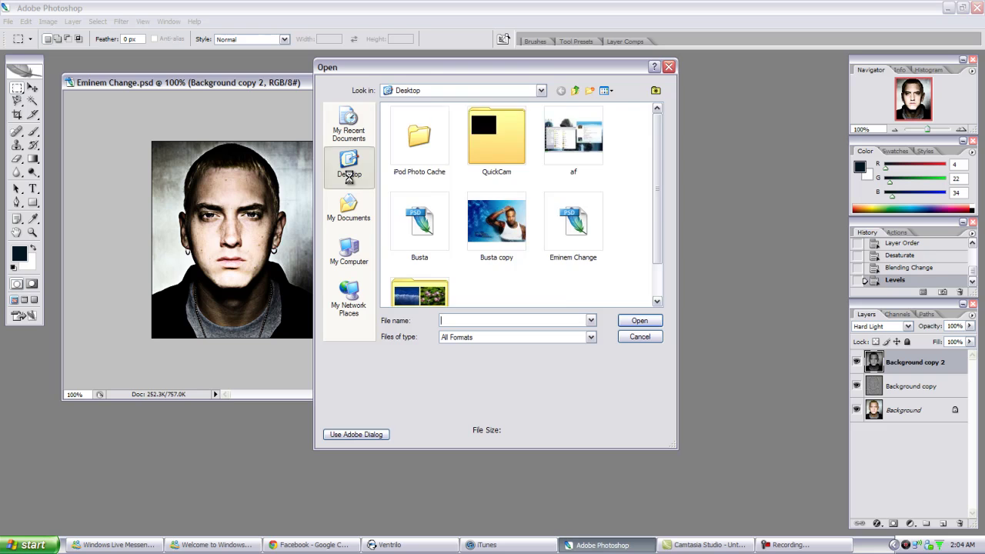
pyautogui.click(345, 211)
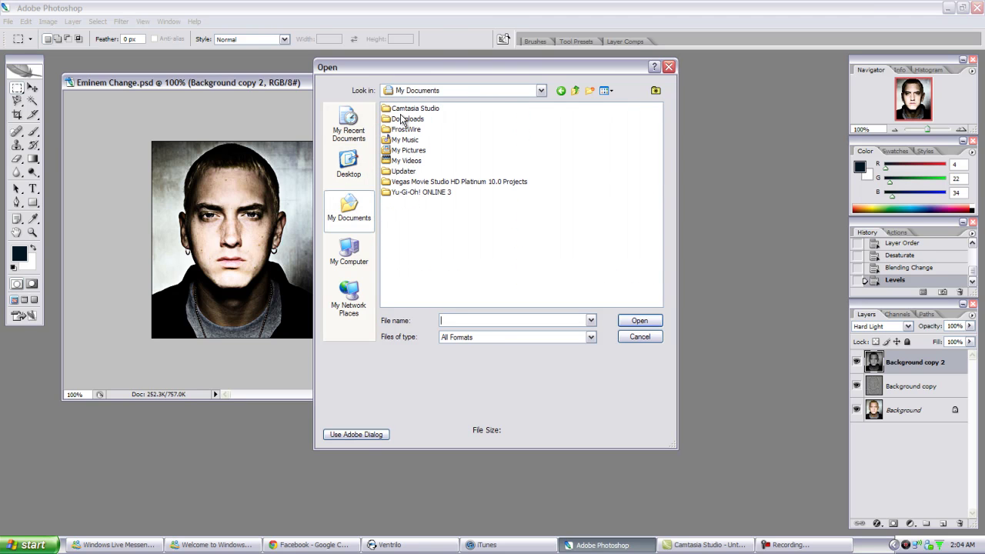
pyautogui.doubleClick(402, 120)
pyautogui.click(391, 163)
pyautogui.doubleClick(391, 163)
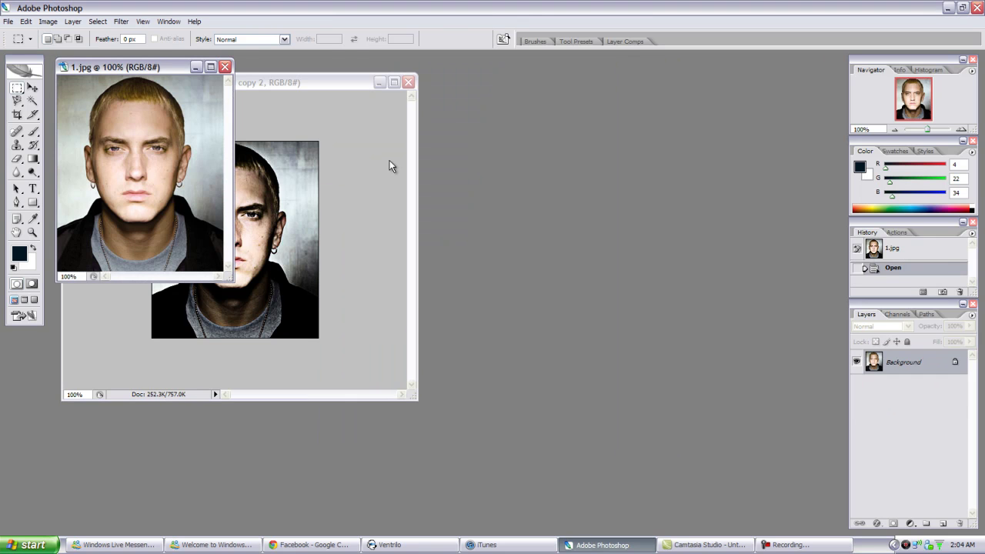
# - Minimize the Eminem Change.psd document and enlarge the 1.jpg window so there is empty space around the photo
pyautogui.moveTo(154, 65); pyautogui.dragTo(283, 83)
pyautogui.click(379, 82)
pyautogui.moveTo(411, 305); pyautogui.dragTo(628, 439)
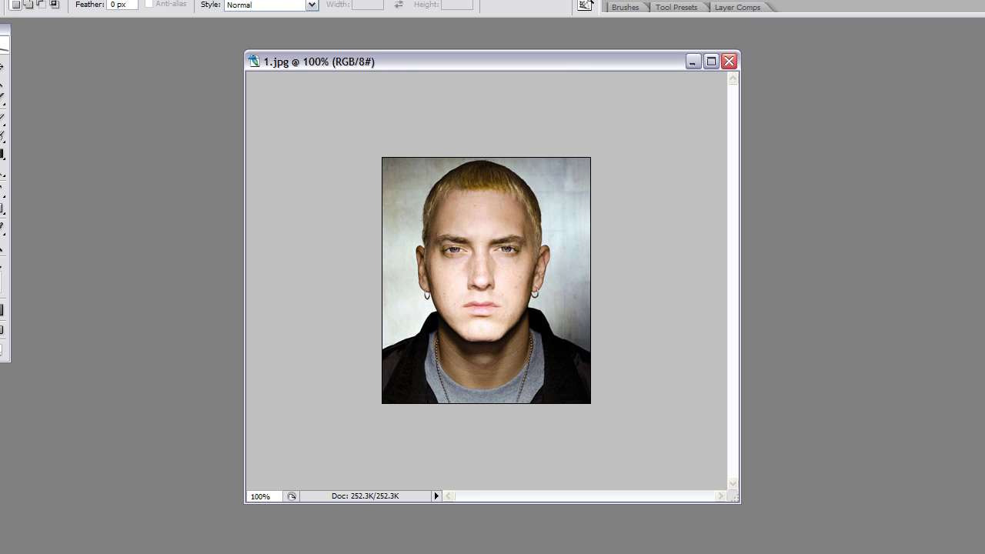
# - Duplicate the Background layer of 1.jpg, keeping the suggested name
pyautogui.rightClick(951, 415)
pyautogui.click(971, 443)
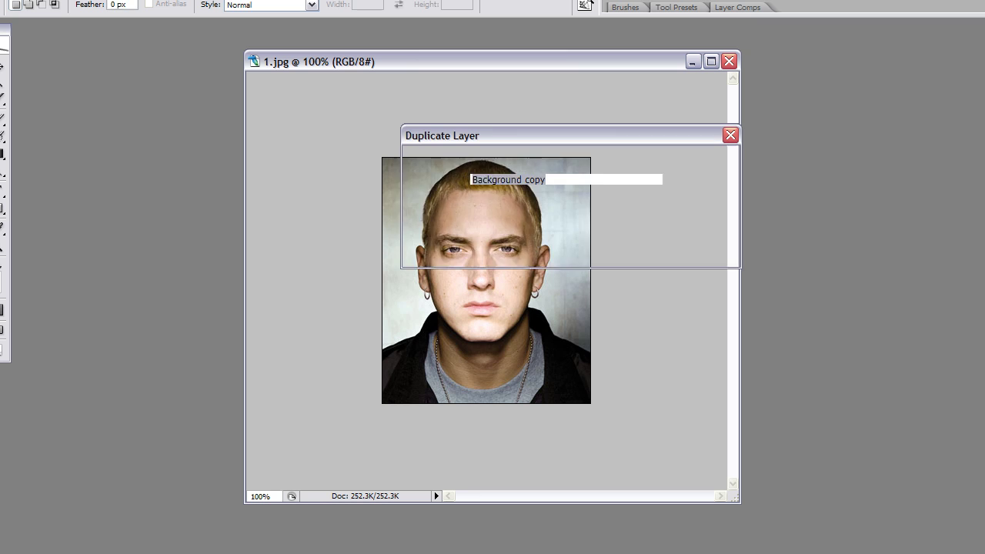
pyautogui.click(704, 162)
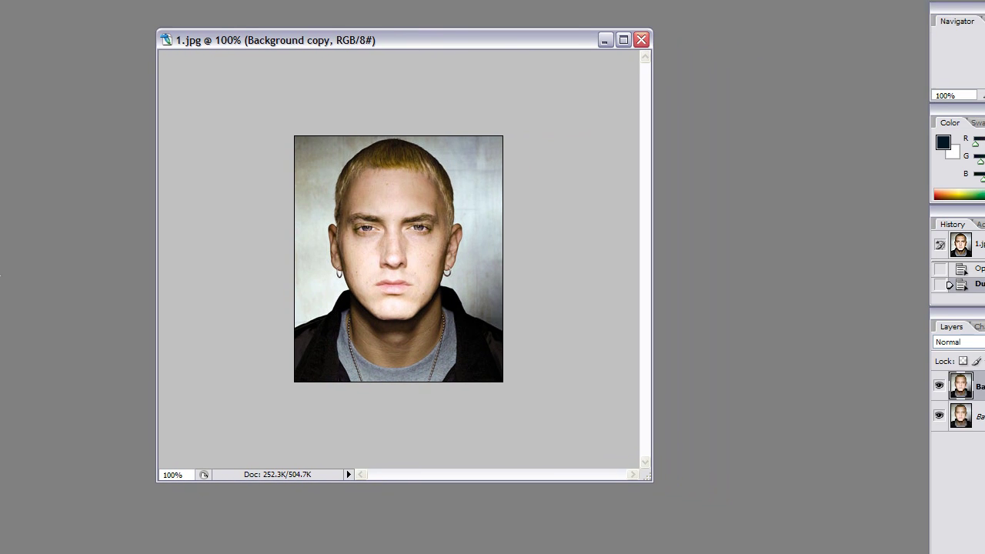
# - Apply a High Pass filter with a radius of 5.0 pixels to the Background copy layer
pyautogui.hotkey('alt', 't')
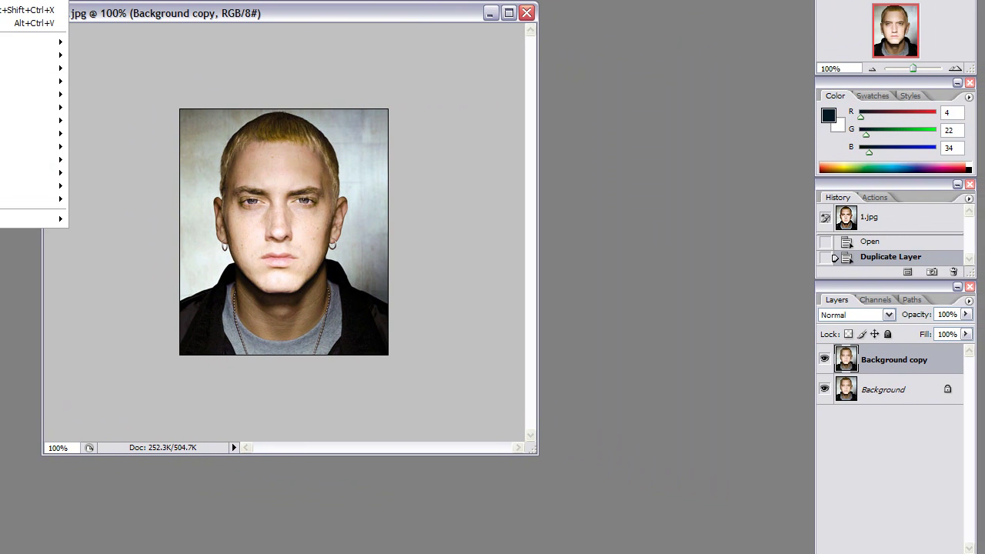
pyautogui.moveTo(47, 200)
pyautogui.click(92, 213)
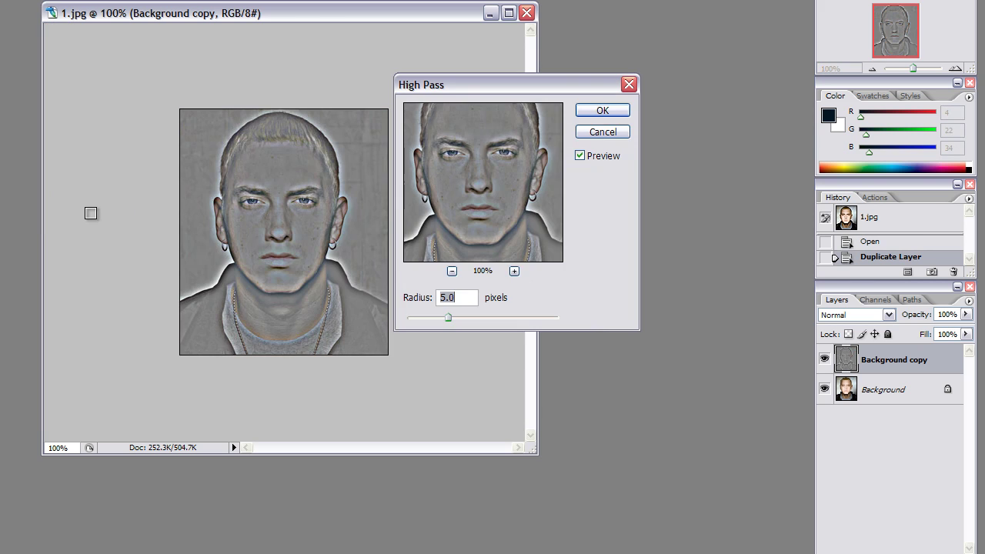
pyautogui.moveTo(521, 95); pyautogui.dragTo(656, 29)
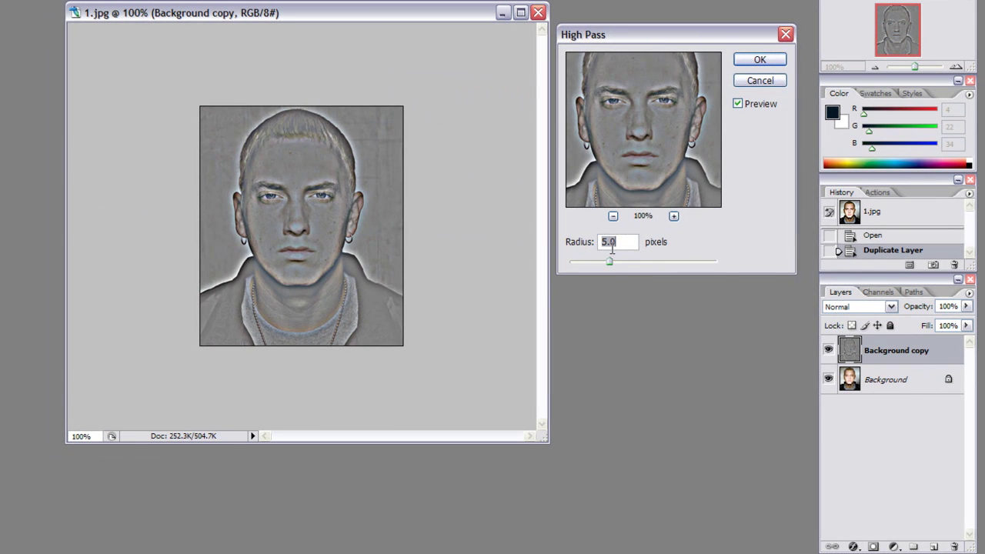
pyautogui.moveTo(655, 256); pyautogui.dragTo(610, 261)
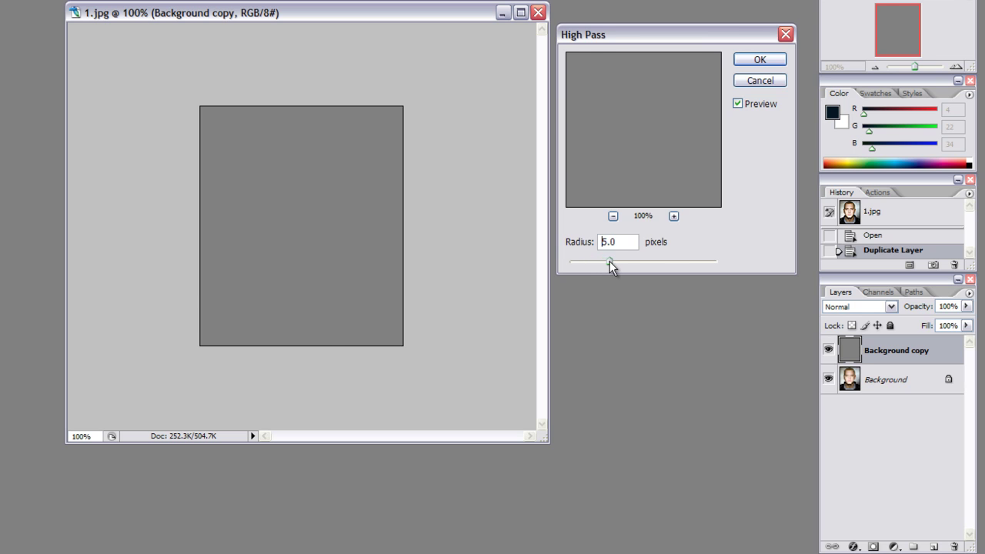
pyautogui.click(759, 60)
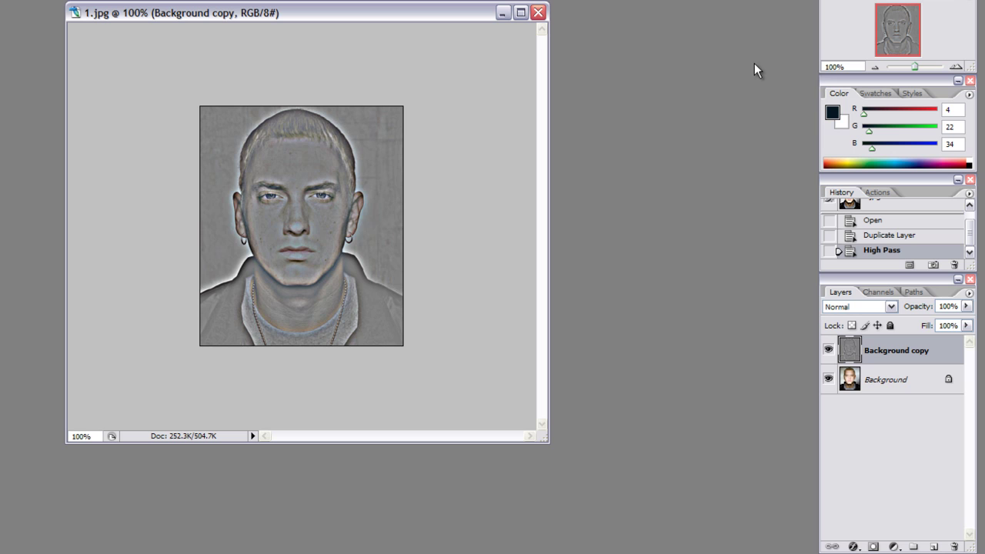
# - Set the blending mode of the high-pass Background copy layer to Overlay
pyautogui.click(889, 306)
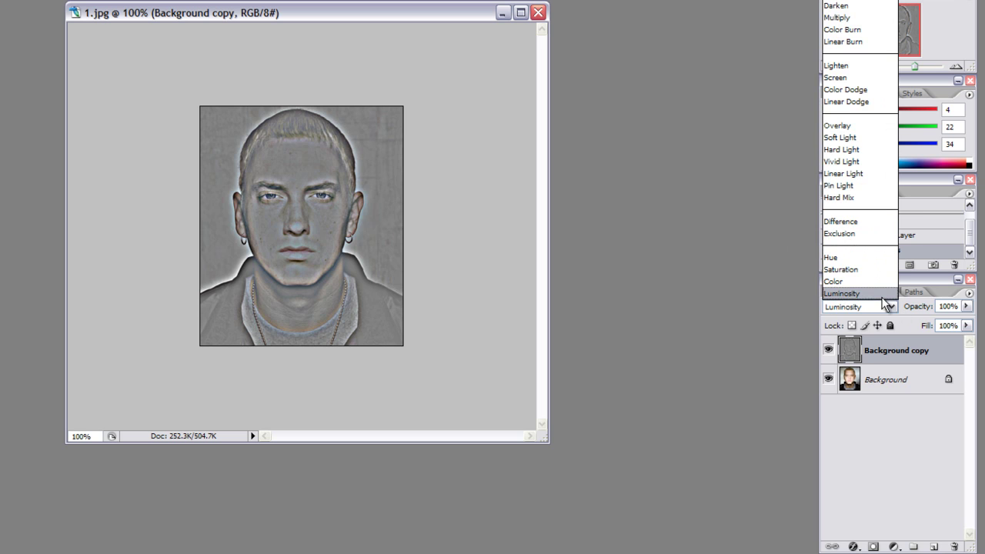
pyautogui.click(911, 479)
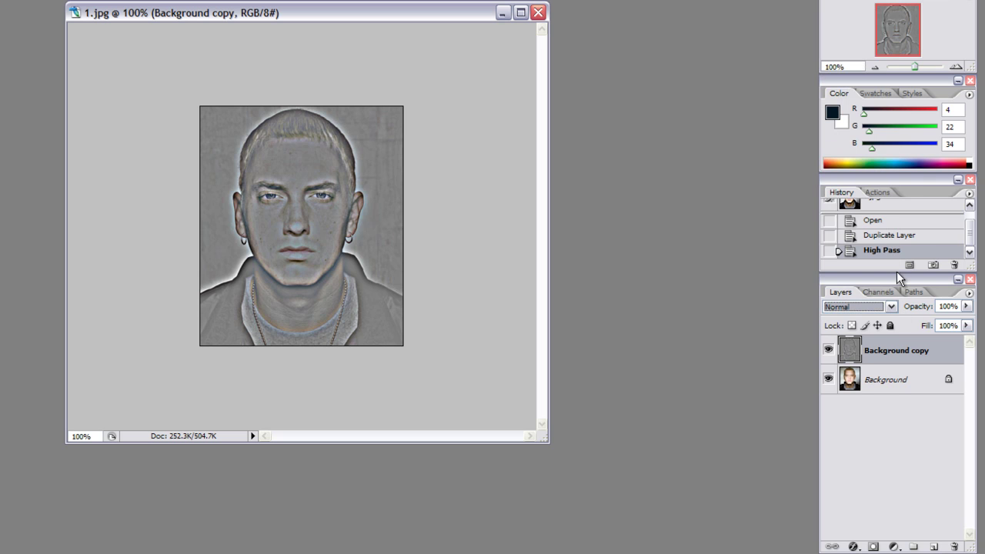
pyautogui.click(890, 306)
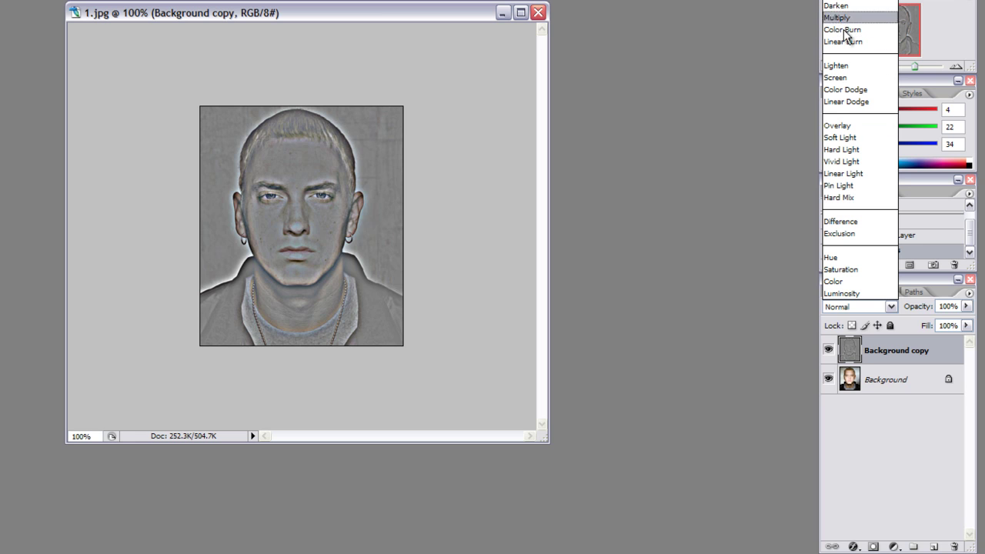
pyautogui.click(844, 128)
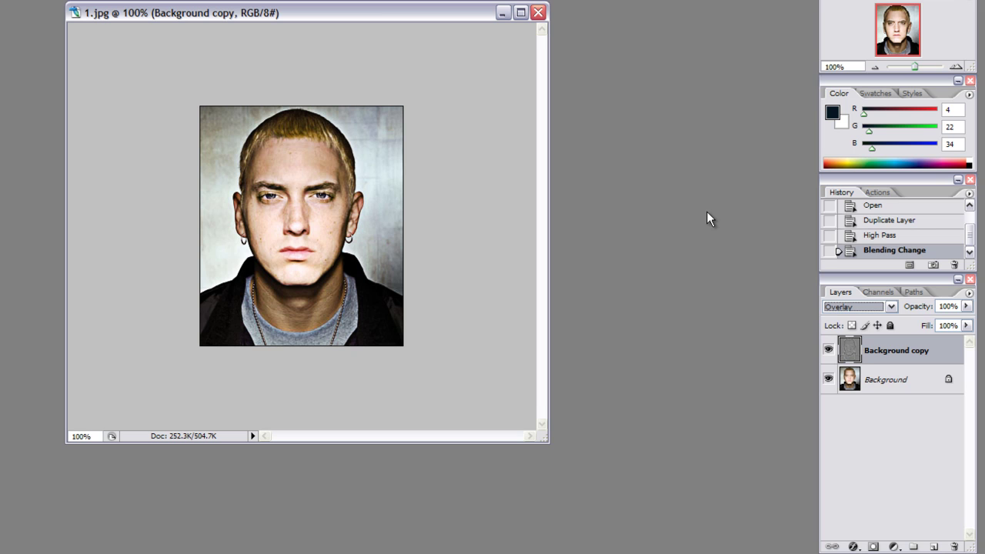
# - Duplicate the original Background layer again and move the new copy to the top of the layer stack
pyautogui.rightClick(877, 381)
pyautogui.click(922, 440)
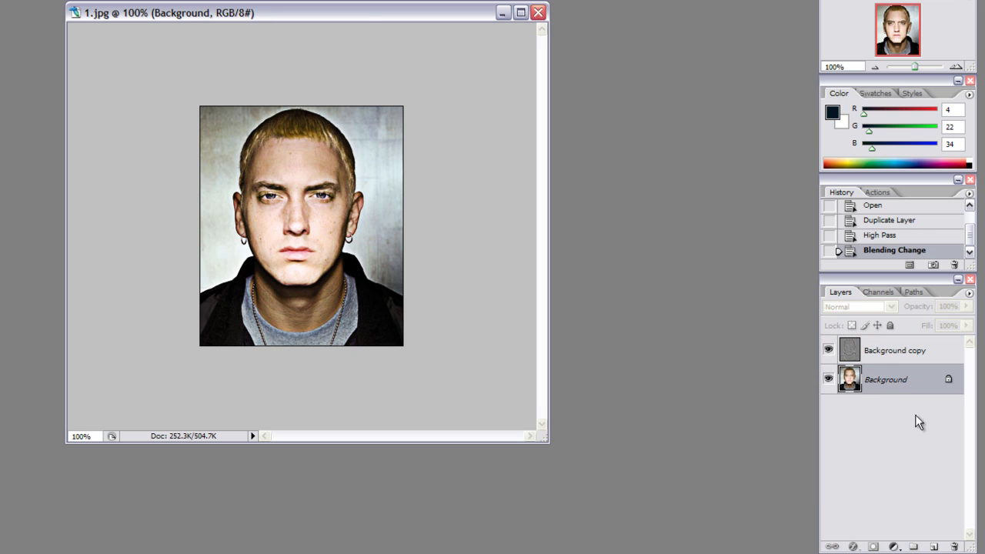
pyautogui.rightClick(882, 379)
pyautogui.click(812, 405)
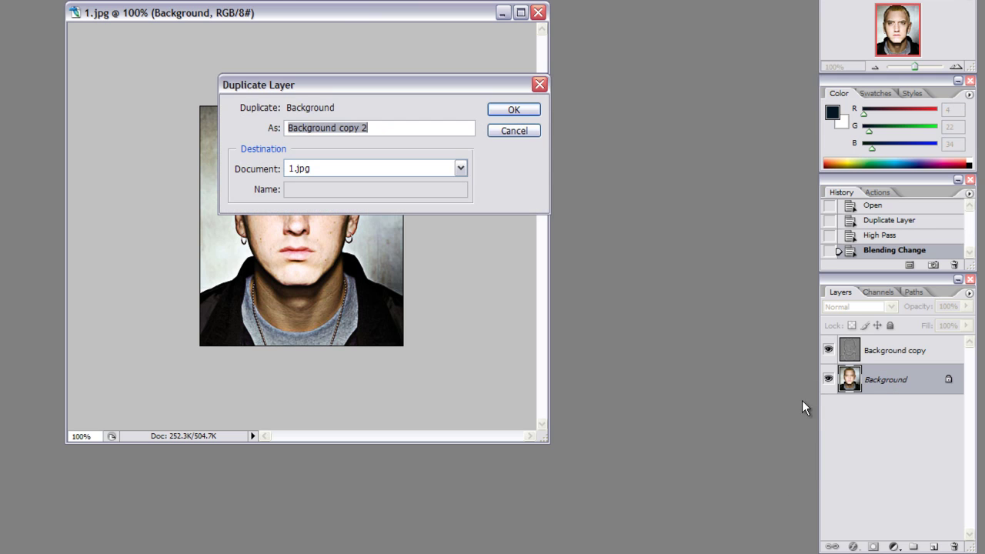
pyautogui.click(513, 108)
pyautogui.moveTo(883, 393); pyautogui.dragTo(896, 343)
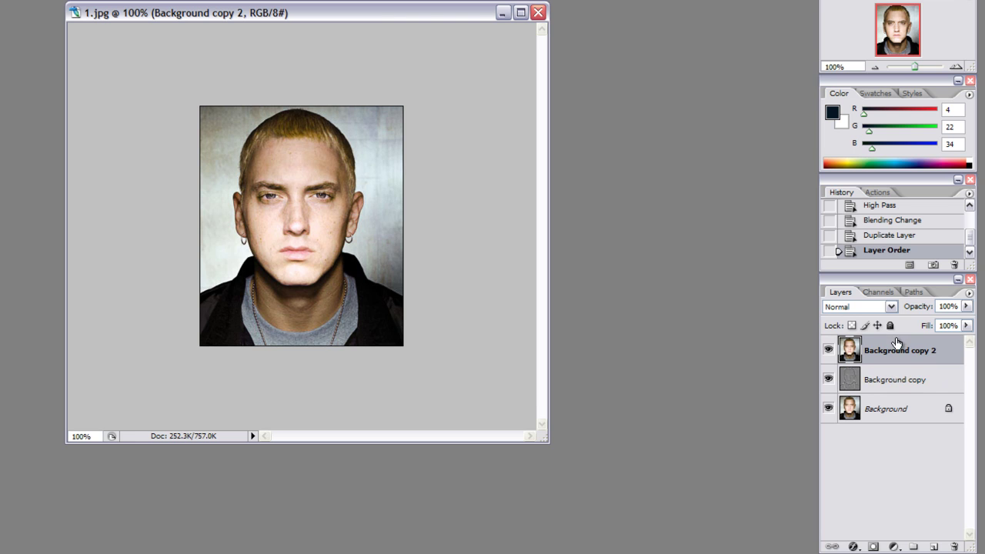
# - Toggle the visibility of the Background copy 2 layer to compare the photo with and without it
pyautogui.click(828, 350)
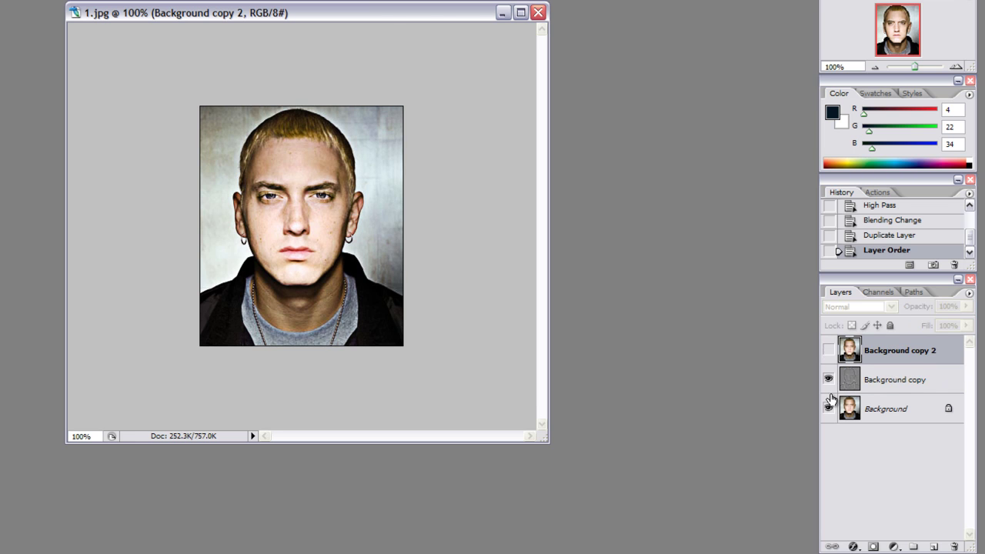
pyautogui.click(828, 350)
pyautogui.click(828, 350)
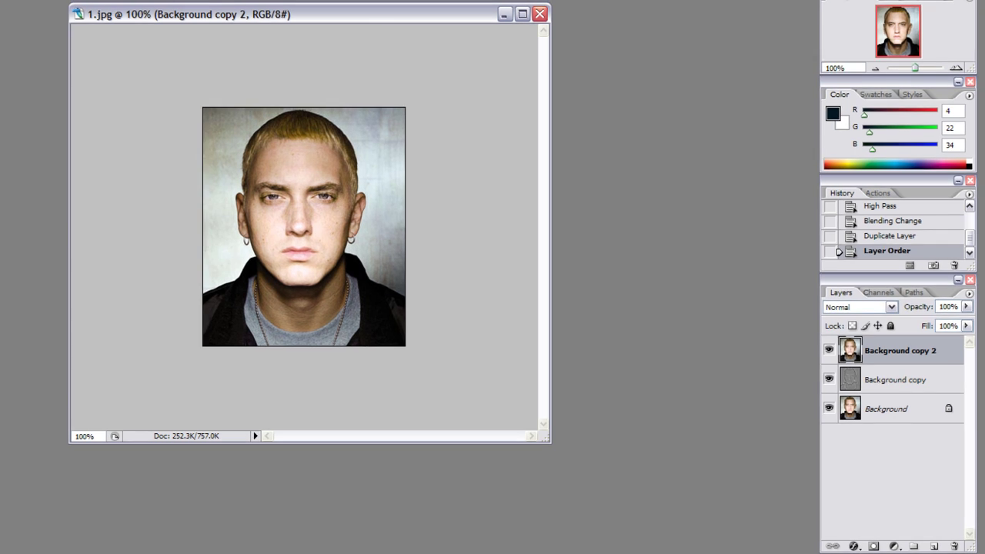
# - Desaturate the Background copy 2 layer to make it black and white
pyautogui.click(48, 21)
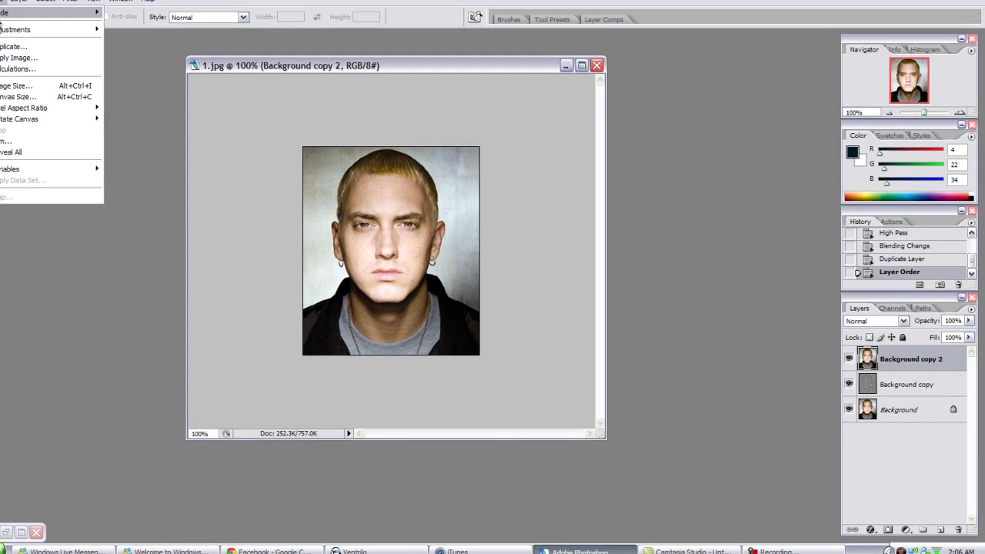
pyautogui.moveTo(120, 50)
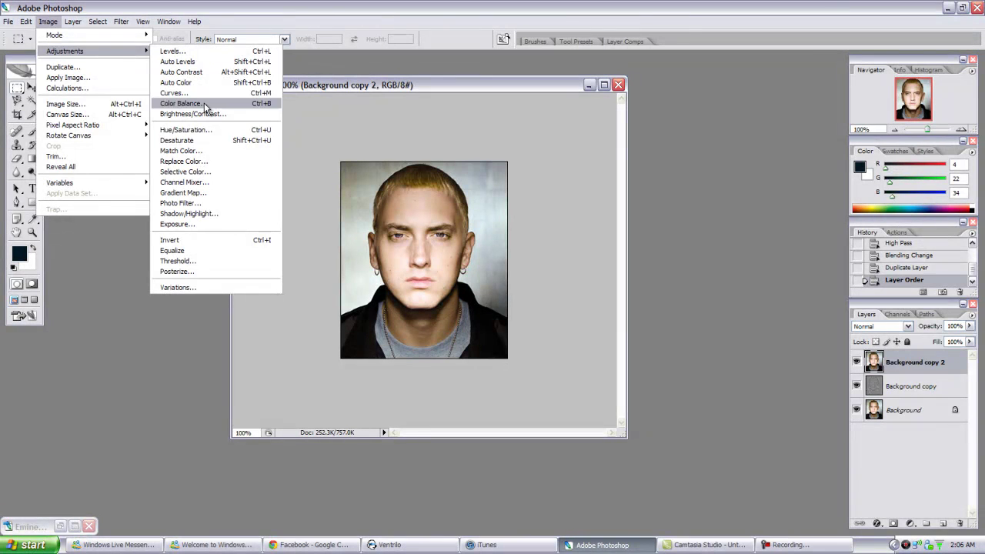
pyautogui.click(198, 148)
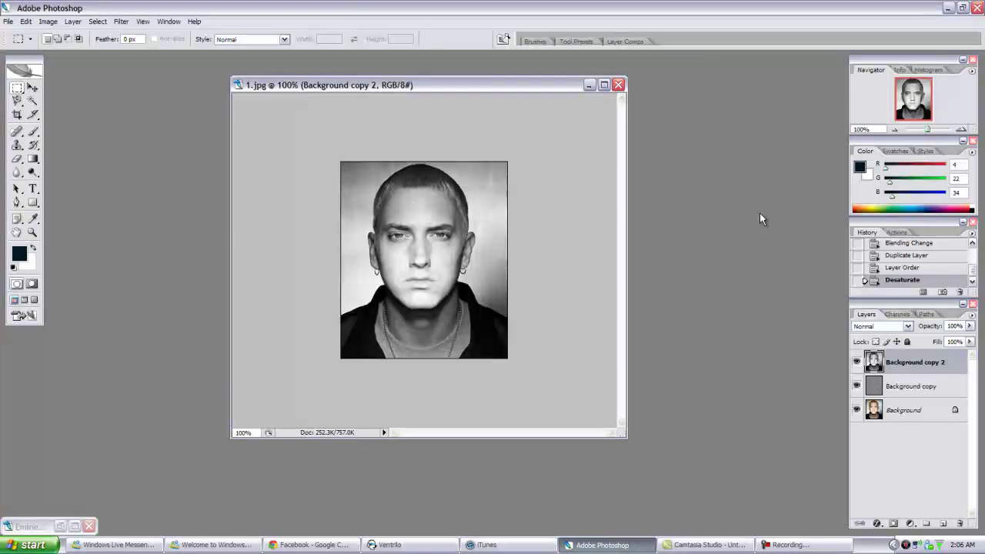
# - Set the blending mode of the desaturated Background copy 2 layer to Overlay
pyautogui.moveTo(451, 87); pyautogui.dragTo(472, 85)
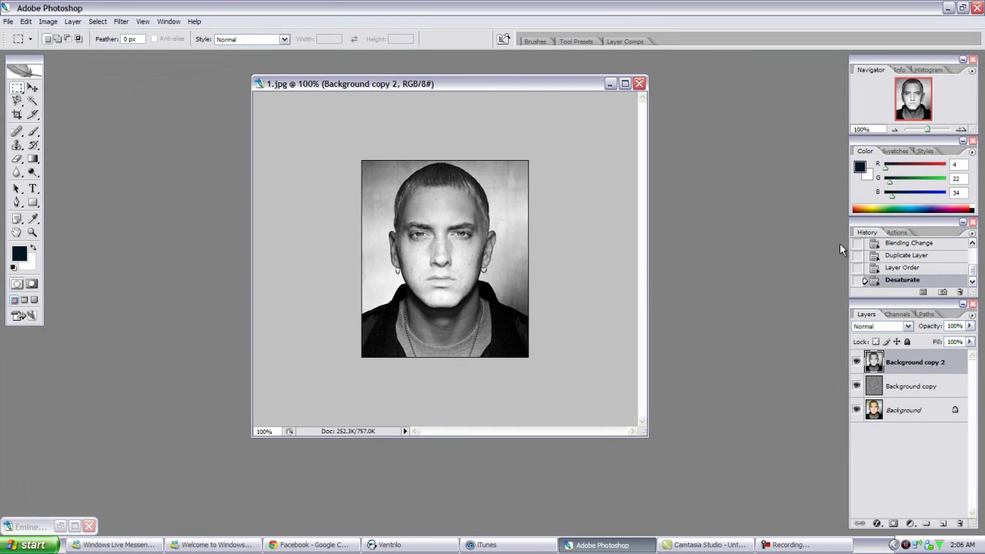
pyautogui.click(908, 327)
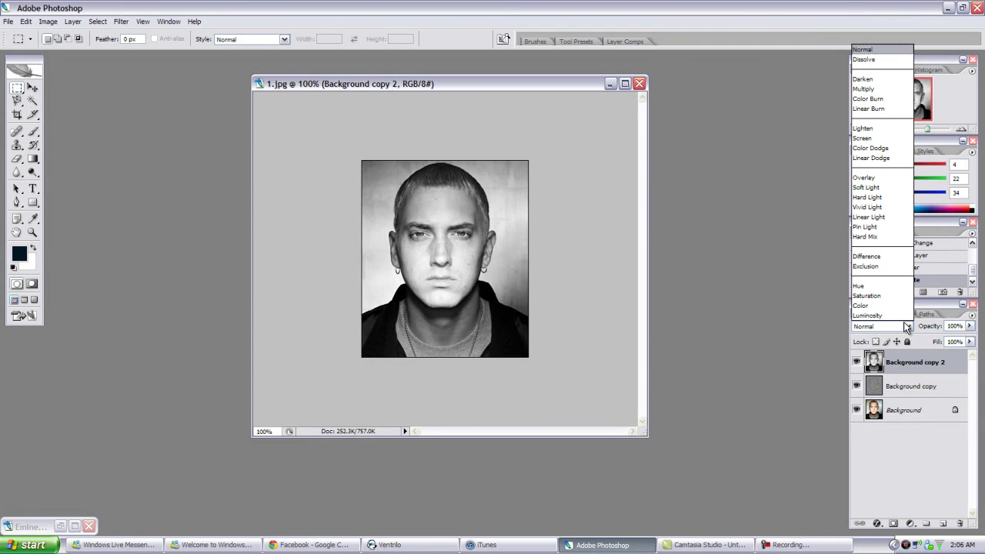
pyautogui.click(878, 179)
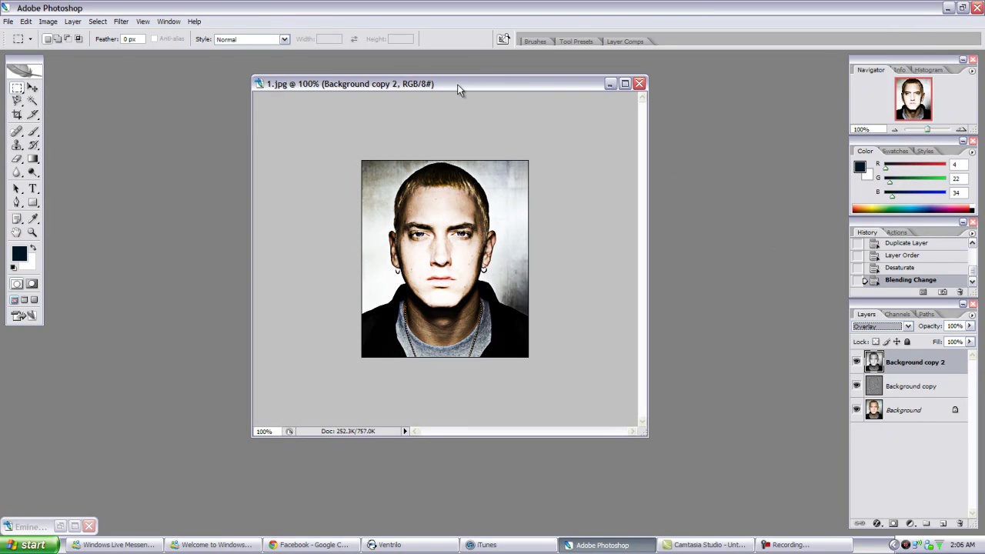
# - Toggle the visibility of the Background copy 2 and Background copy layers to compare the photo with and without each effect
pyautogui.click(857, 362)
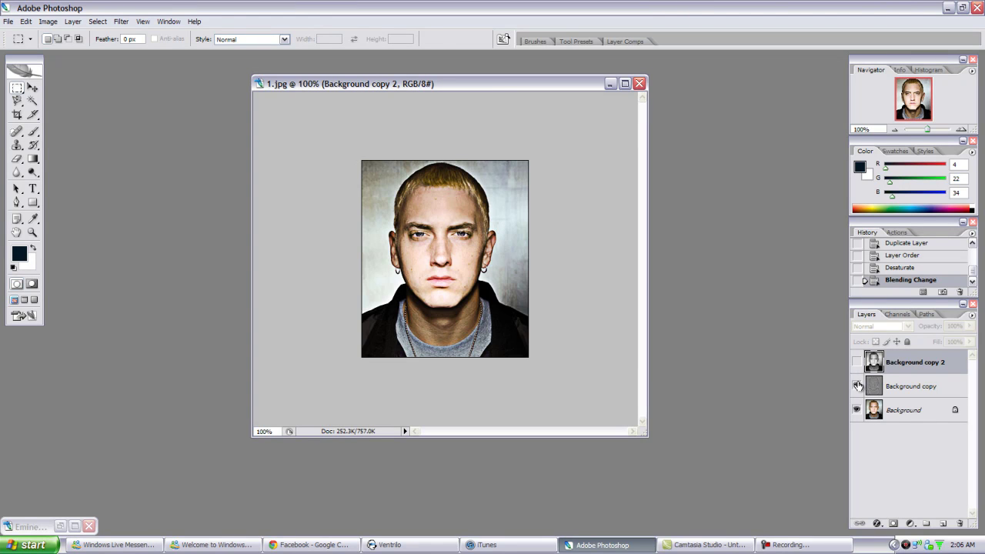
pyautogui.click(857, 362)
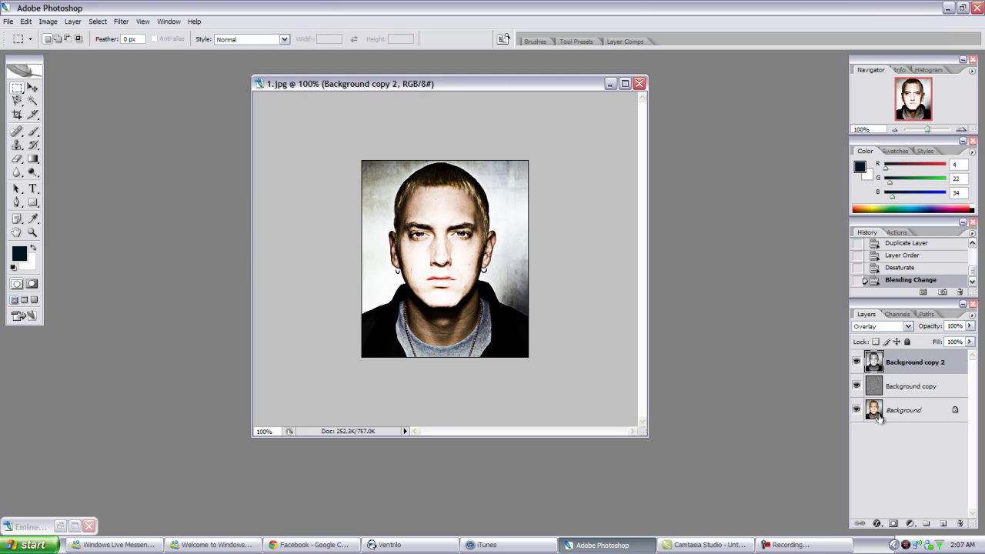
pyautogui.click(856, 361)
pyautogui.click(856, 386)
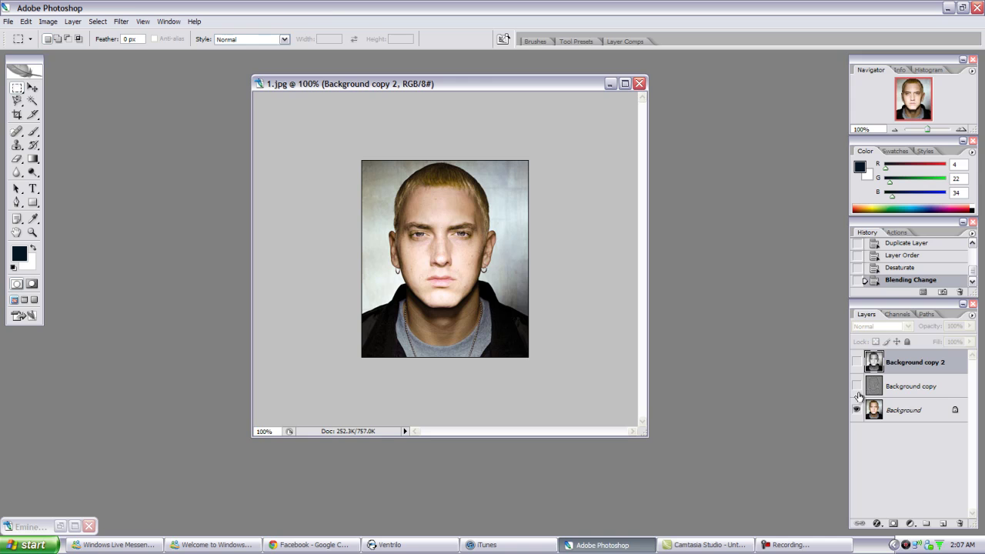
pyautogui.click(857, 386)
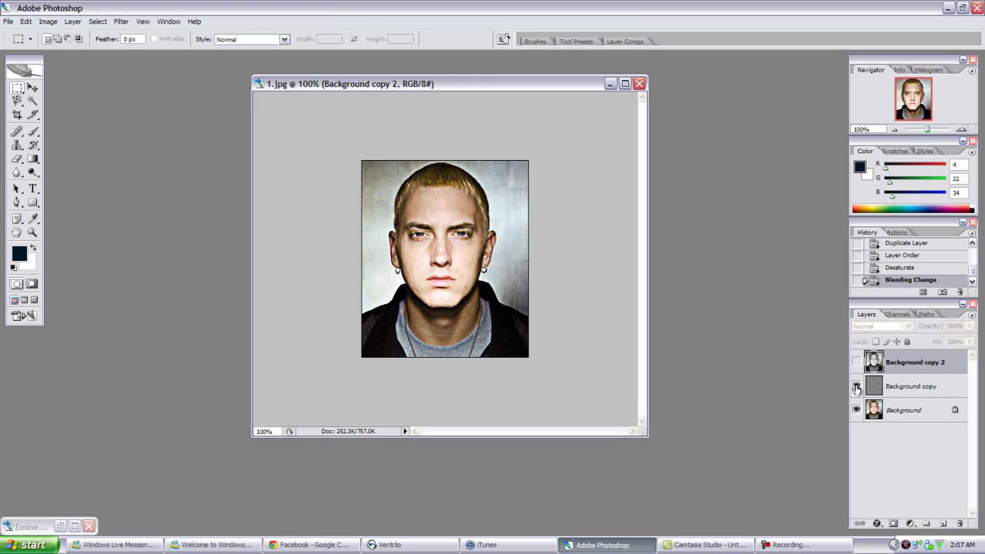
pyautogui.click(857, 362)
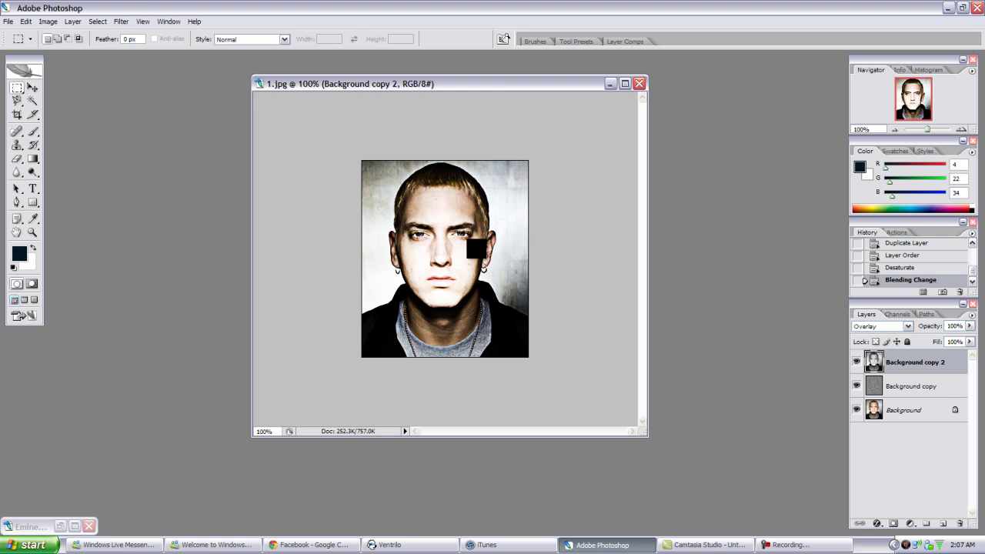
# - Open the Levels adjustment for the Background copy 2 layer and move its dialog clear of the photo
pyautogui.click(48, 21)
pyautogui.moveTo(71, 56)
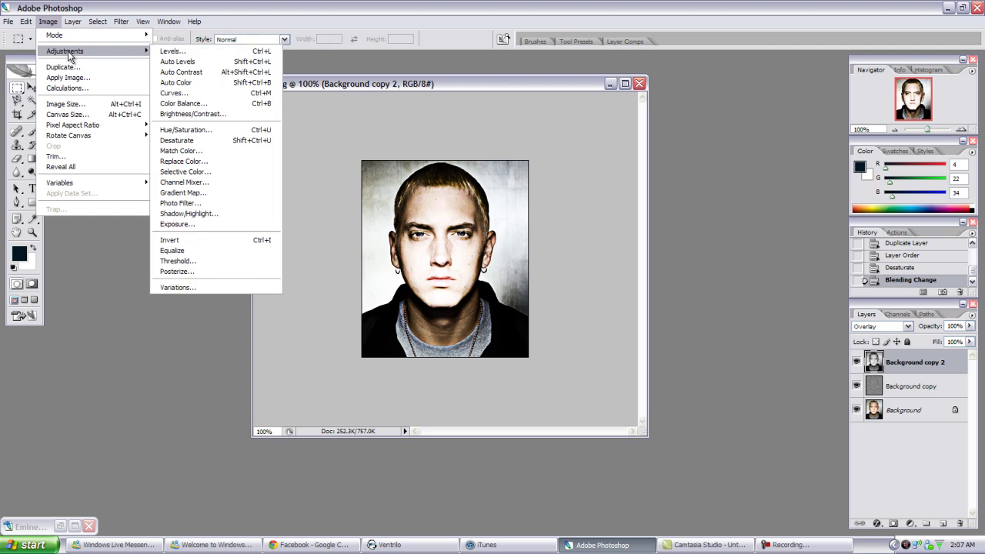
pyautogui.click(174, 51)
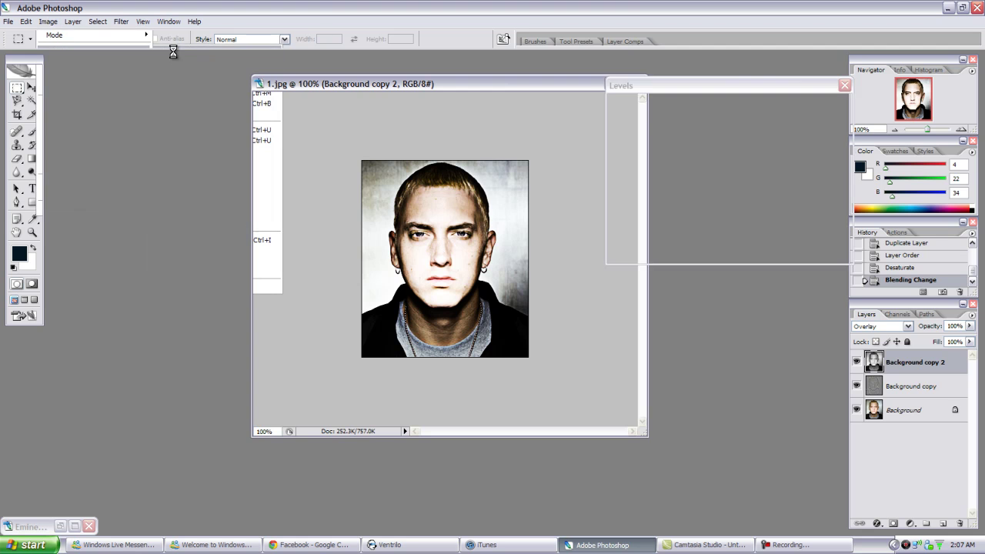
pyautogui.moveTo(667, 92); pyautogui.dragTo(607, 112)
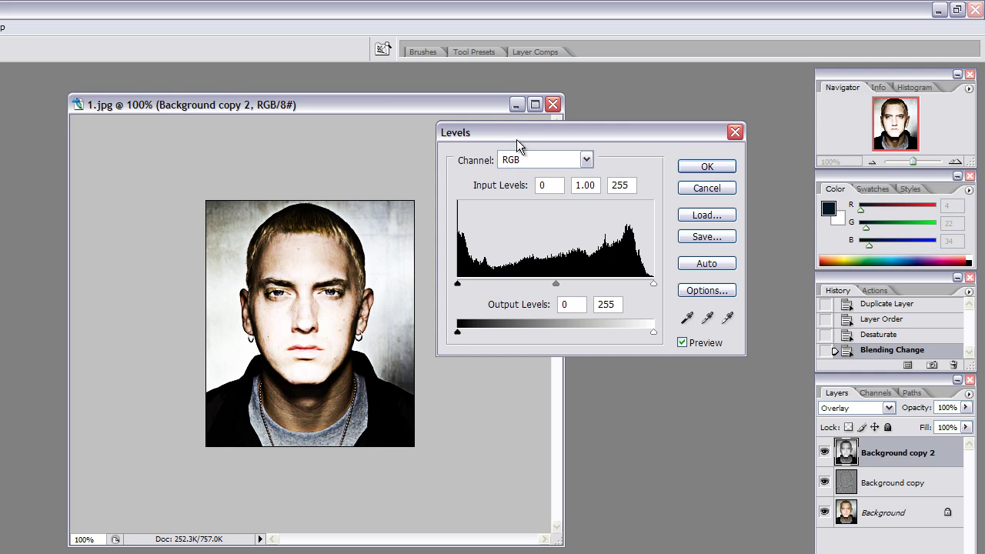
# - Try out different shadow, midtone and highlight input levels on the Background copy 2 layer
pyautogui.moveTo(555, 284)
pyautogui.mouseDown()
pyautogui.moveTo(463, 283)
pyautogui.moveTo(568, 283)
pyautogui.mouseUp()
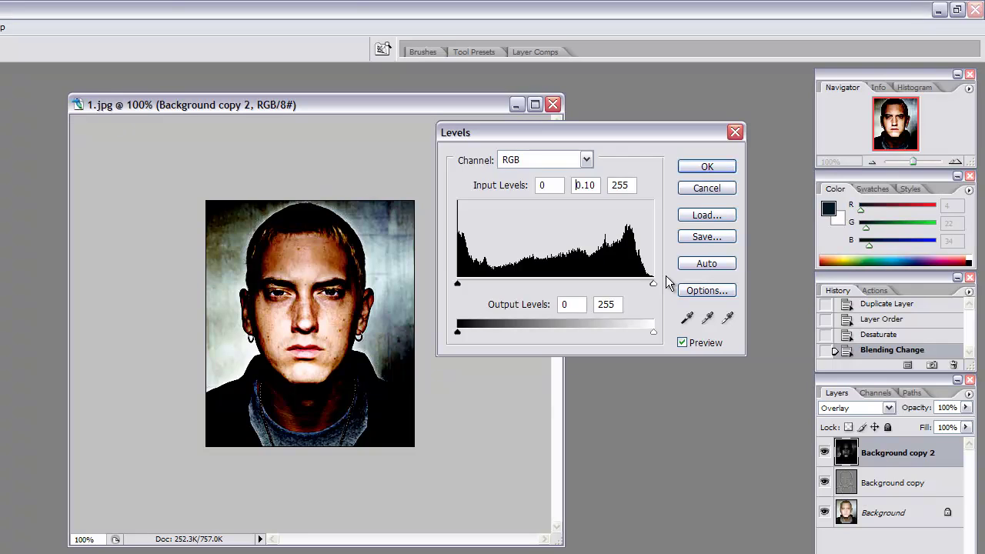
pyautogui.moveTo(655, 281); pyautogui.dragTo(560, 279)
pyautogui.moveTo(456, 282)
pyautogui.mouseDown()
pyautogui.moveTo(515, 283)
pyautogui.moveTo(442, 283)
pyautogui.mouseUp()
pyautogui.moveTo(555, 282)
pyautogui.mouseDown()
pyautogui.moveTo(525, 281)
pyautogui.moveTo(555, 280)
pyautogui.mouseUp()
pyautogui.moveTo(655, 282)
pyautogui.mouseDown()
pyautogui.moveTo(631, 282)
pyautogui.moveTo(670, 281)
pyautogui.moveTo(655, 284)
pyautogui.mouseUp()
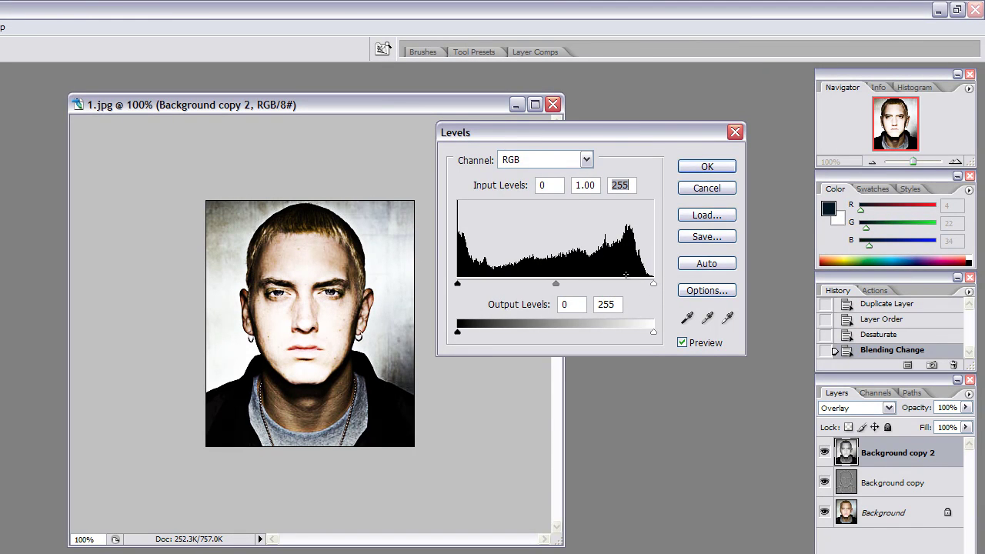
pyautogui.moveTo(460, 282); pyautogui.dragTo(490, 284)
pyautogui.moveTo(568, 281); pyautogui.dragTo(590, 286)
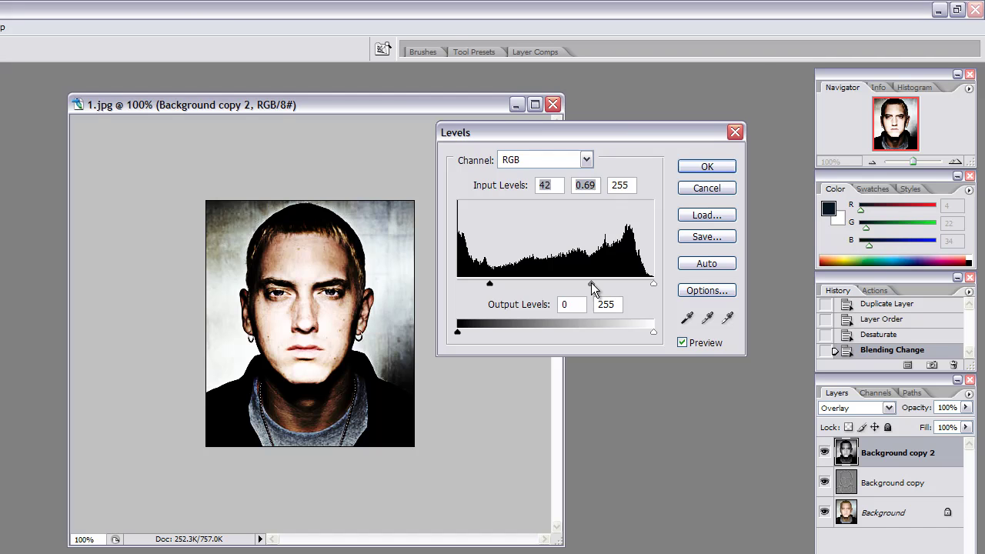
pyautogui.moveTo(655, 285); pyautogui.dragTo(698, 288)
pyautogui.moveTo(583, 284); pyautogui.dragTo(441, 281)
# - Set the midtone input level of the Background copy 2 layer to 0.66 and apply the Levels adjustment
pyautogui.moveTo(524, 282); pyautogui.dragTo(580, 283)
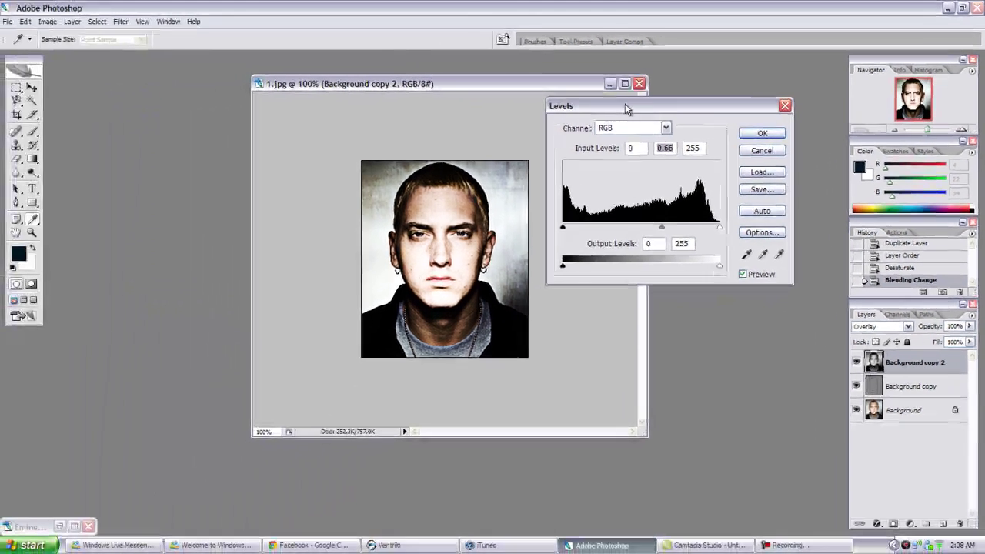
pyautogui.moveTo(535, 127); pyautogui.dragTo(535, 161)
pyautogui.click(761, 160)
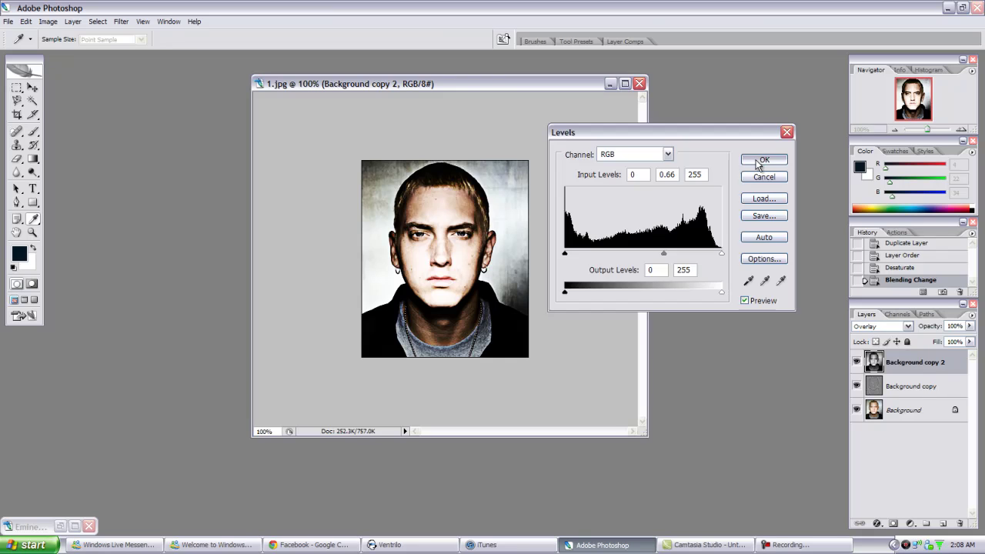
# - Restore the minimized Eminem Change.psd document and place it side by side with 1.jpg for comparison
pyautogui.moveTo(479, 86); pyautogui.dragTo(644, 85)
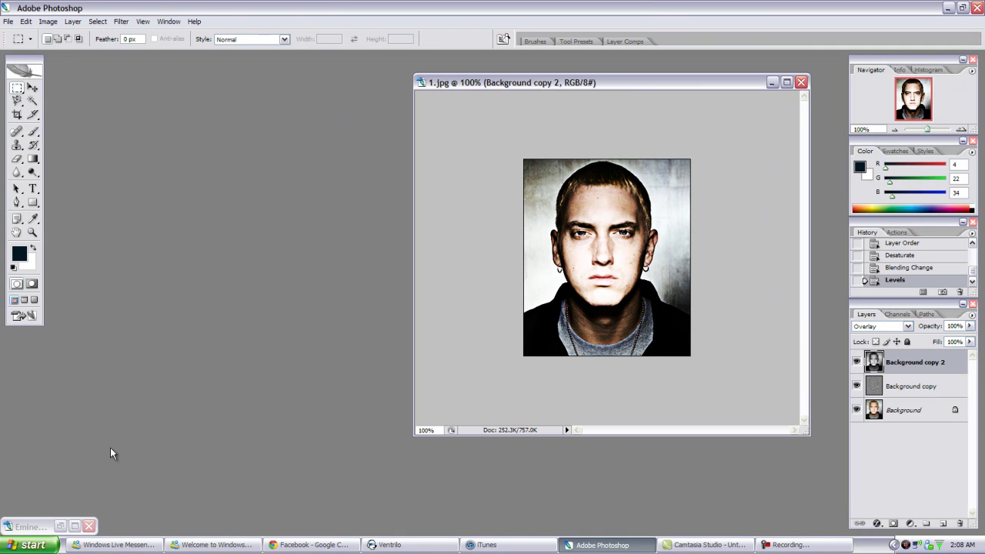
pyautogui.click(61, 525)
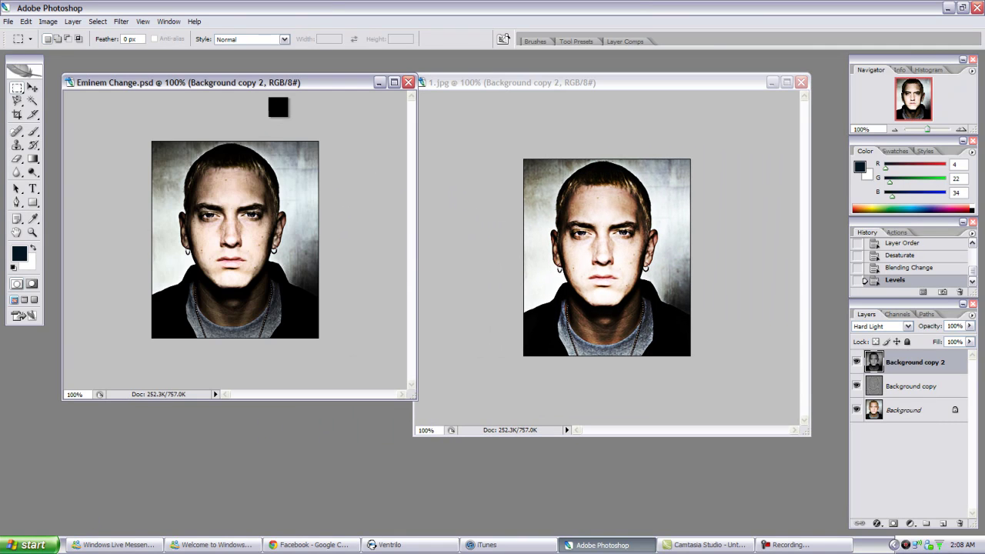
pyautogui.moveTo(275, 83)
pyautogui.mouseDown()
pyautogui.moveTo(273, 105)
pyautogui.moveTo(278, 96)
pyautogui.moveTo(327, 97)
pyautogui.moveTo(344, 111)
pyautogui.moveTo(372, 102)
pyautogui.moveTo(276, 93)
pyautogui.mouseUp()
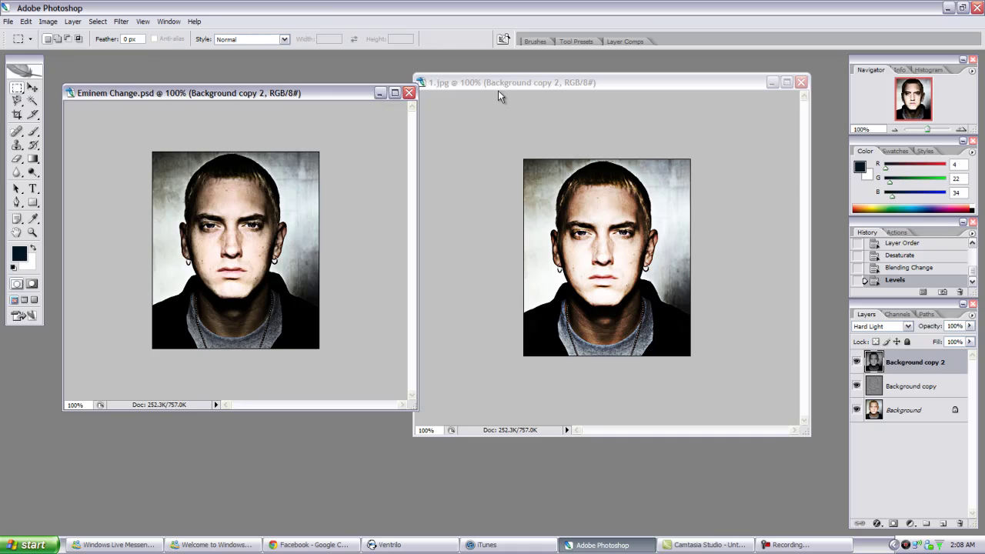
# - Examine the Levels histogram of the Background copy 2 layer in 1.jpg beside the reference document
pyautogui.click(536, 80)
pyautogui.click(48, 20)
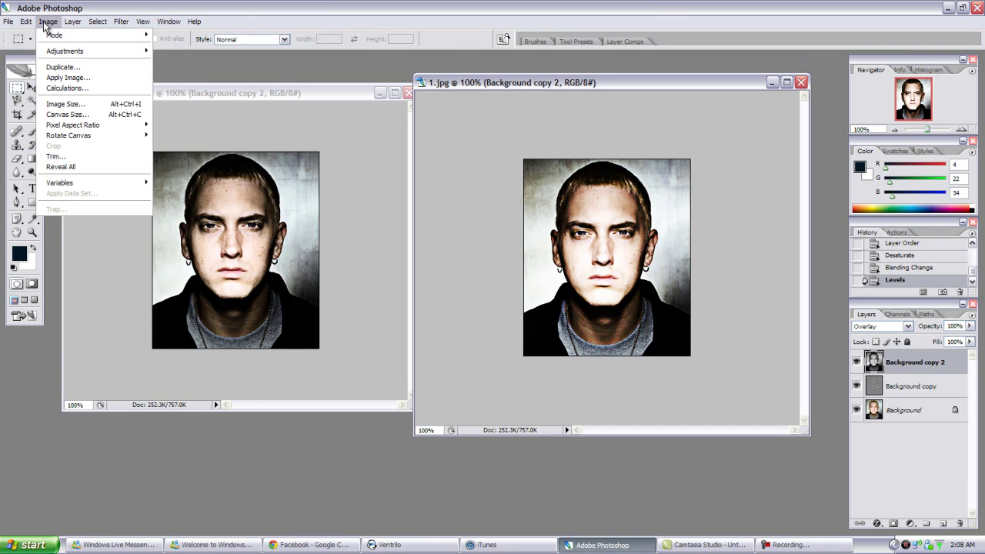
pyautogui.moveTo(76, 54)
pyautogui.click(175, 50)
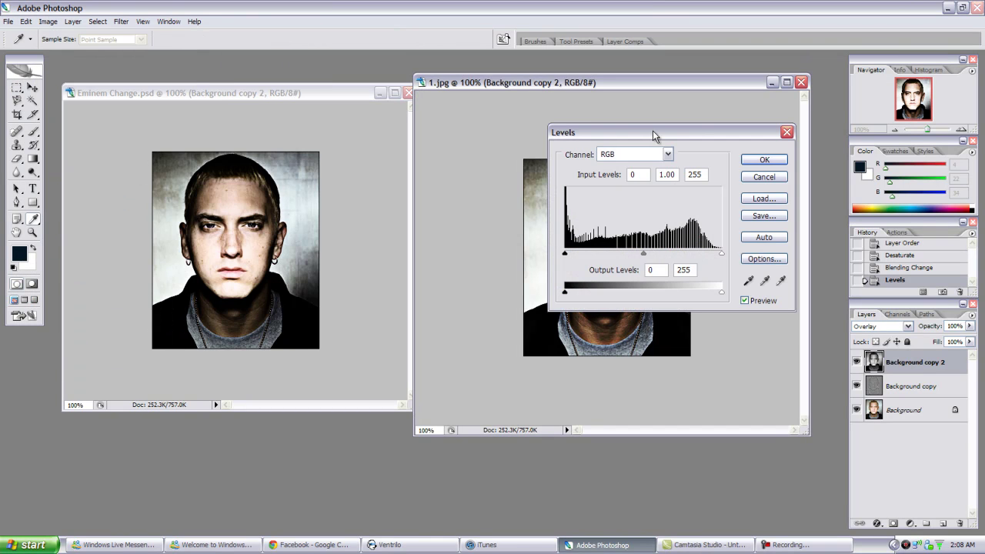
pyautogui.moveTo(651, 139); pyautogui.dragTo(370, 185)
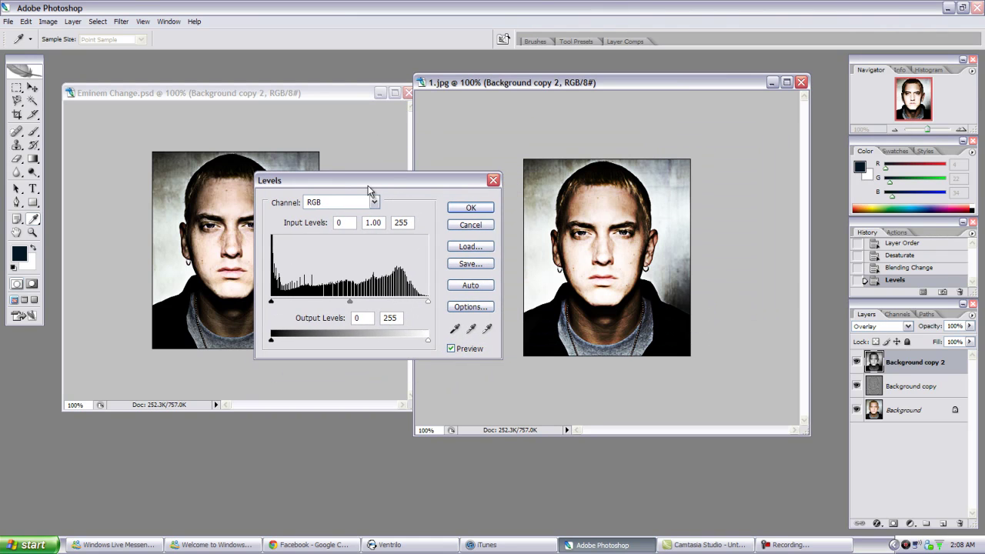
pyautogui.click(471, 208)
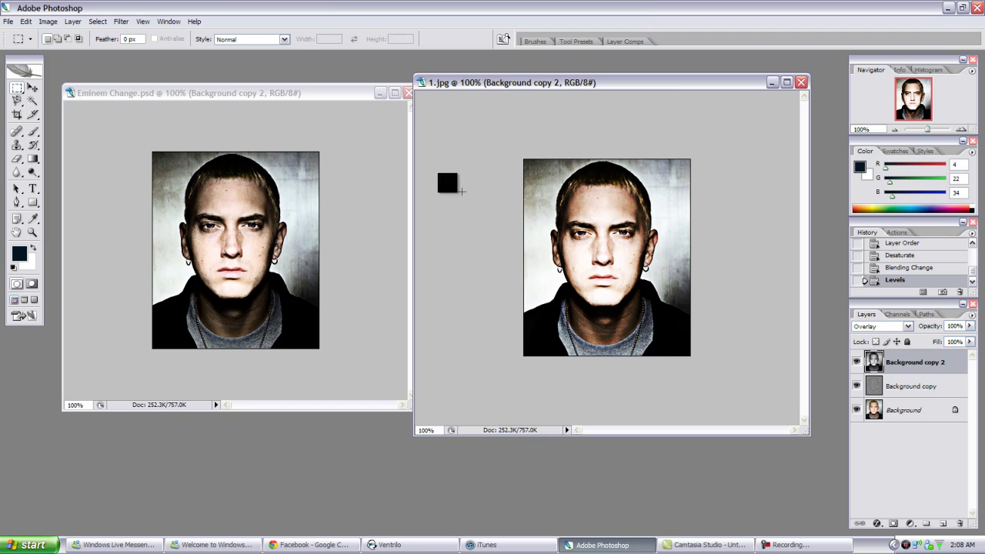
# - Examine the Levels histogram of the Background copy 2 layer in Eminem Change.psd, then cancel the adjustment
pyautogui.click(313, 94)
pyautogui.click(47, 21)
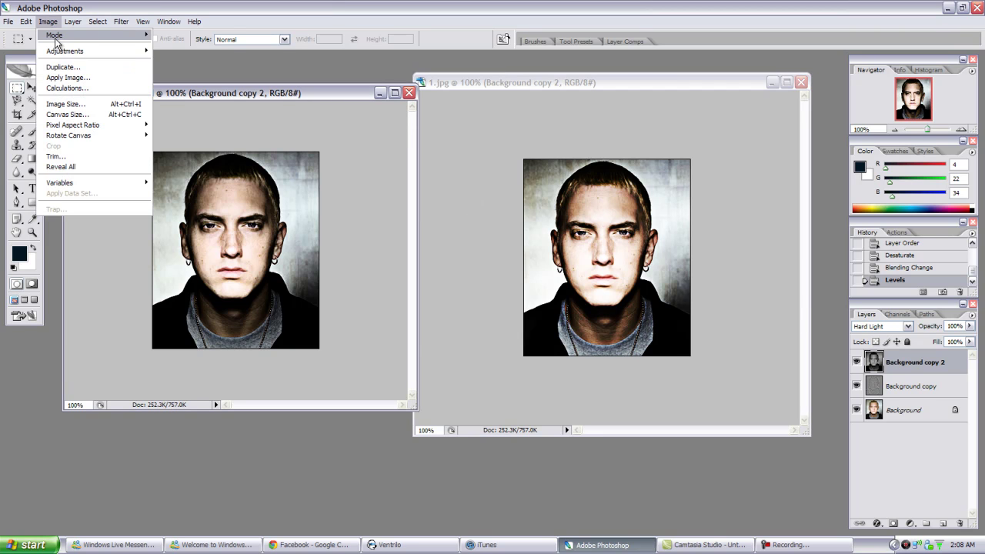
pyautogui.moveTo(105, 53)
pyautogui.click(176, 51)
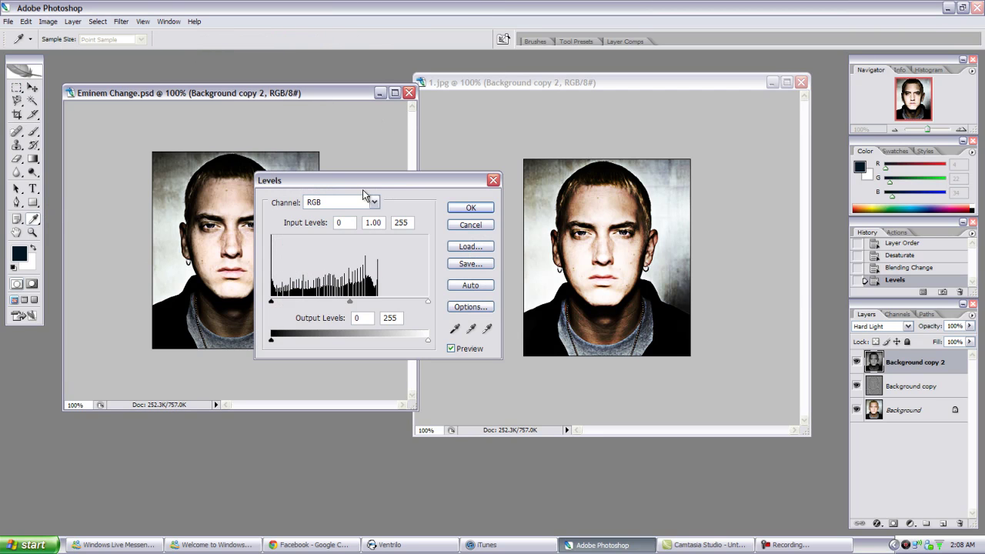
pyautogui.moveTo(360, 184); pyautogui.dragTo(471, 152)
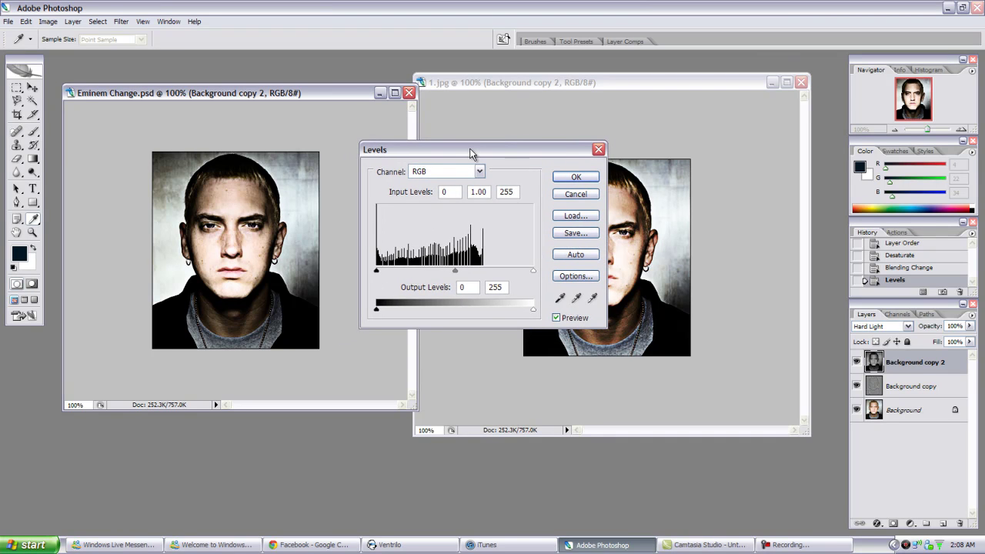
pyautogui.moveTo(533, 271)
pyautogui.mouseDown()
pyautogui.moveTo(480, 273)
pyautogui.moveTo(540, 271)
pyautogui.mouseUp()
pyautogui.click(595, 193)
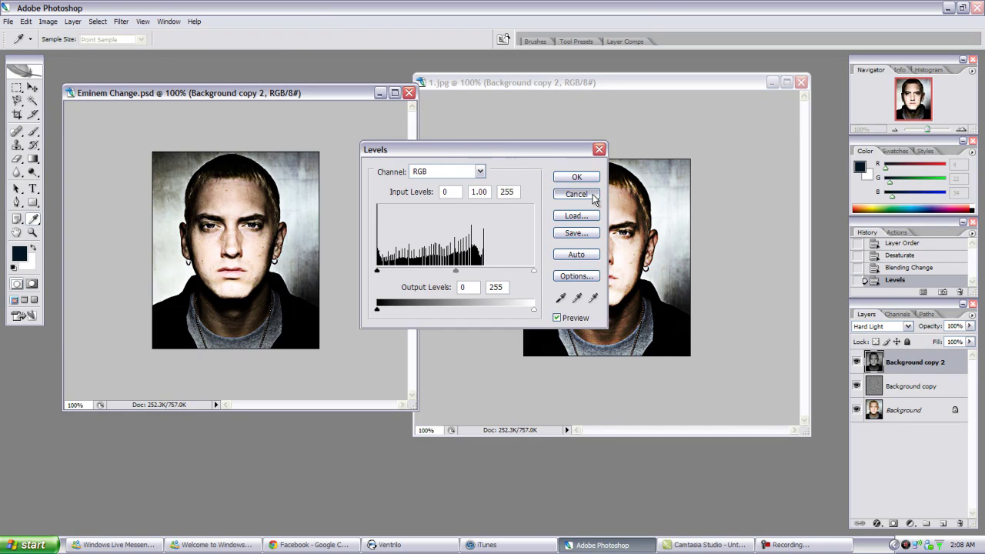
# - Make 1.jpg the active document and shift its window slightly so it no longer overlaps Eminem Change.psd
pyautogui.click(468, 81)
pyautogui.click(48, 21)
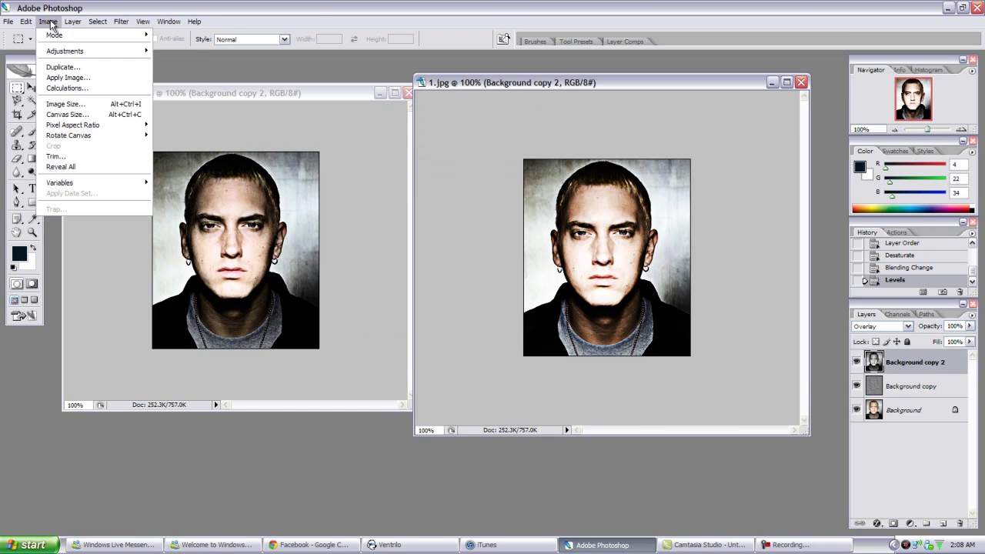
pyautogui.moveTo(73, 21)
pyautogui.click(506, 87)
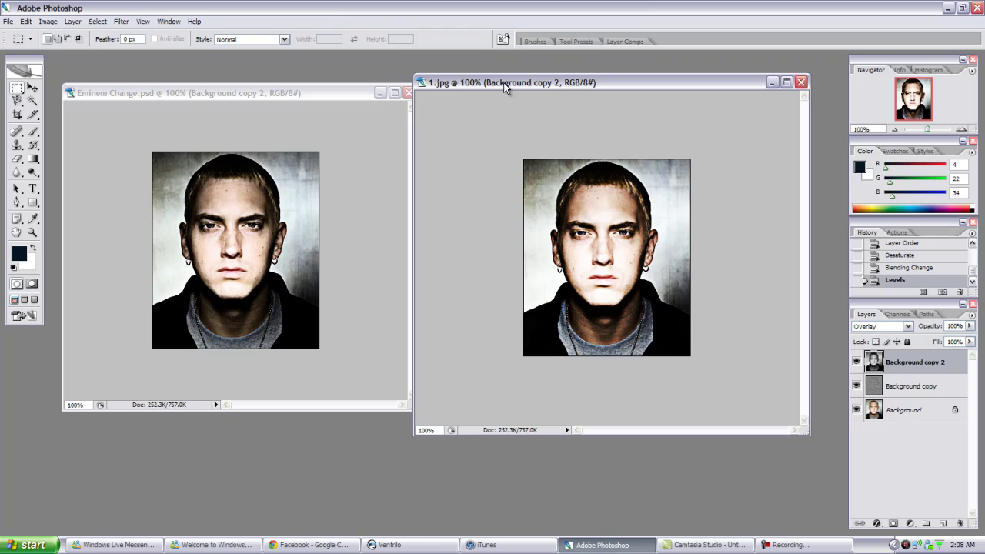
pyautogui.moveTo(506, 87); pyautogui.dragTo(512, 88)
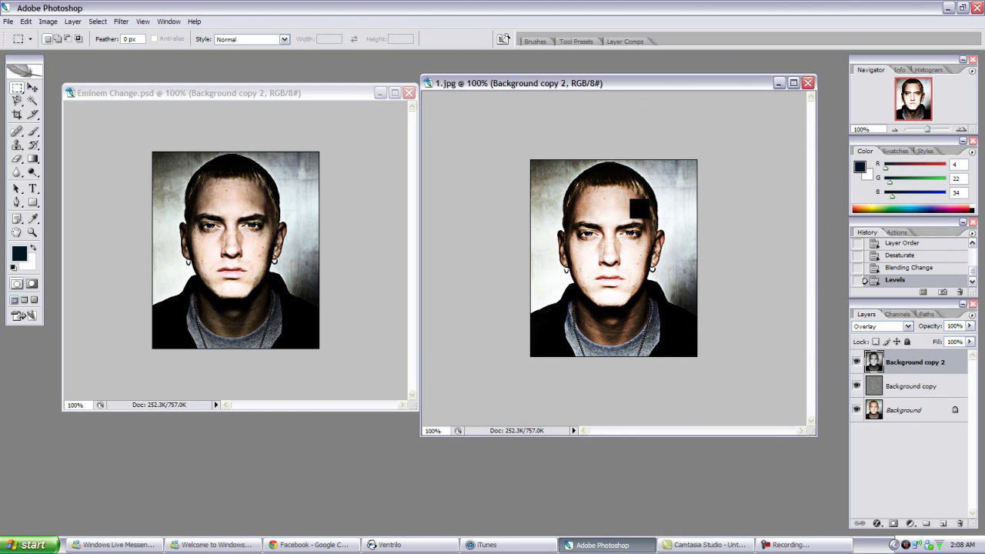
pyautogui.click(25, 21)
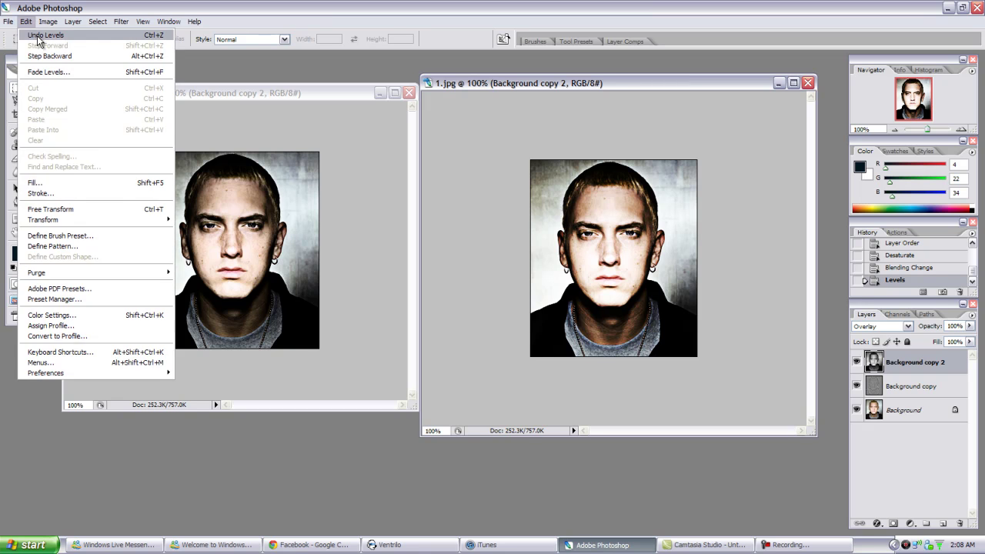
pyautogui.click(66, 14)
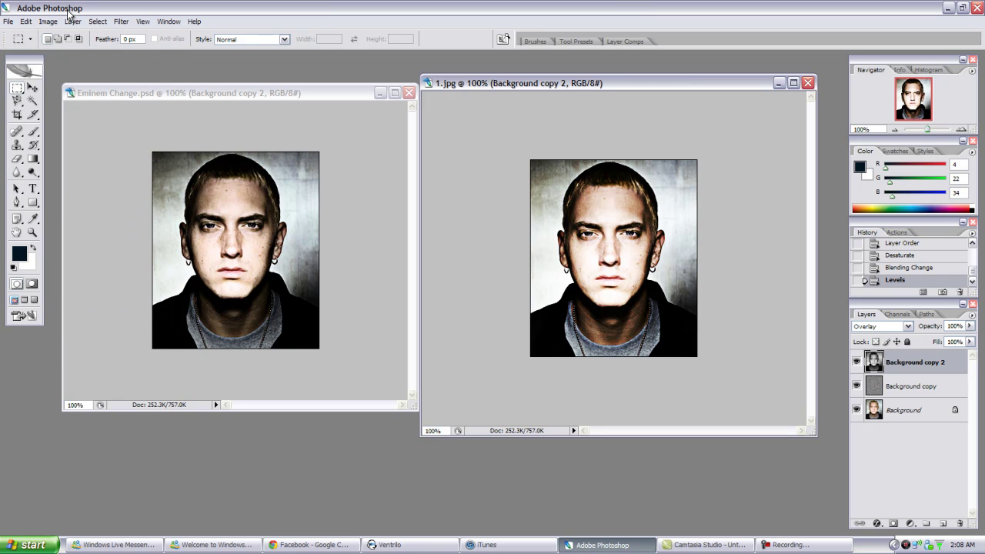
pyautogui.click(31, 23)
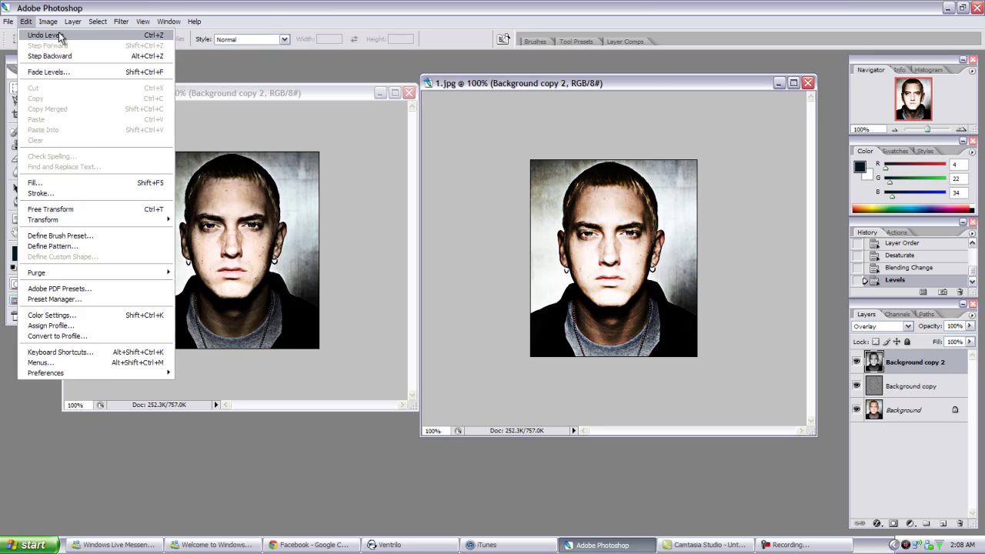
pyautogui.click(181, 9)
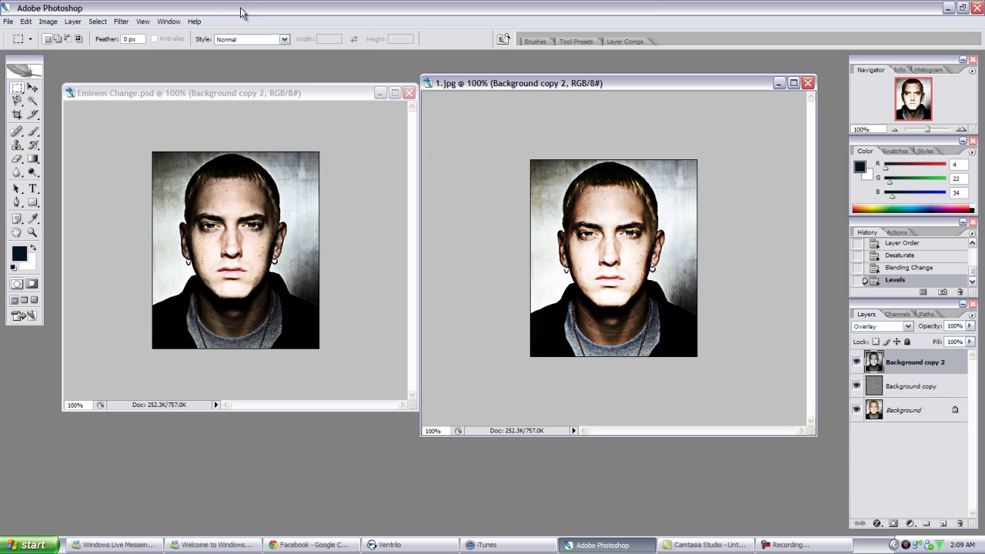
pyautogui.click(799, 542)
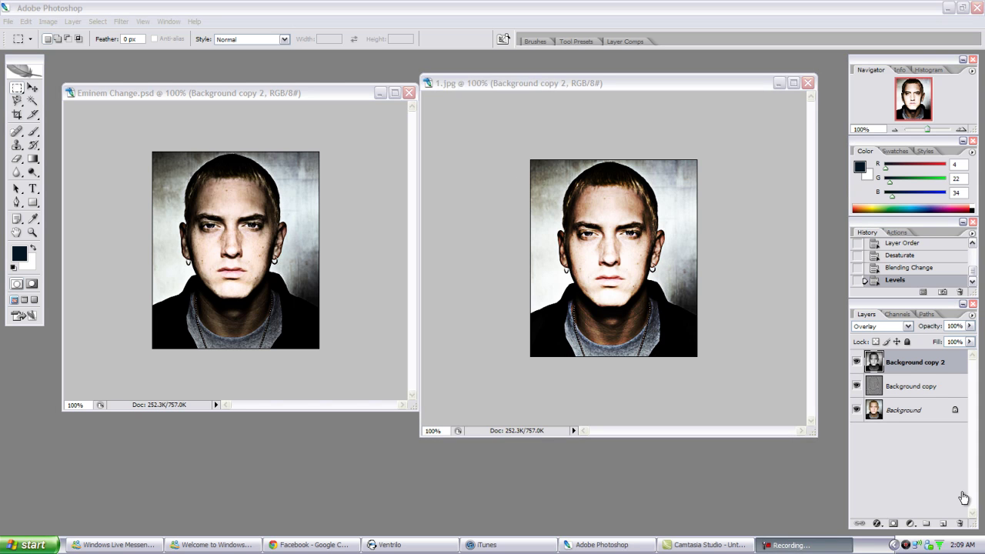